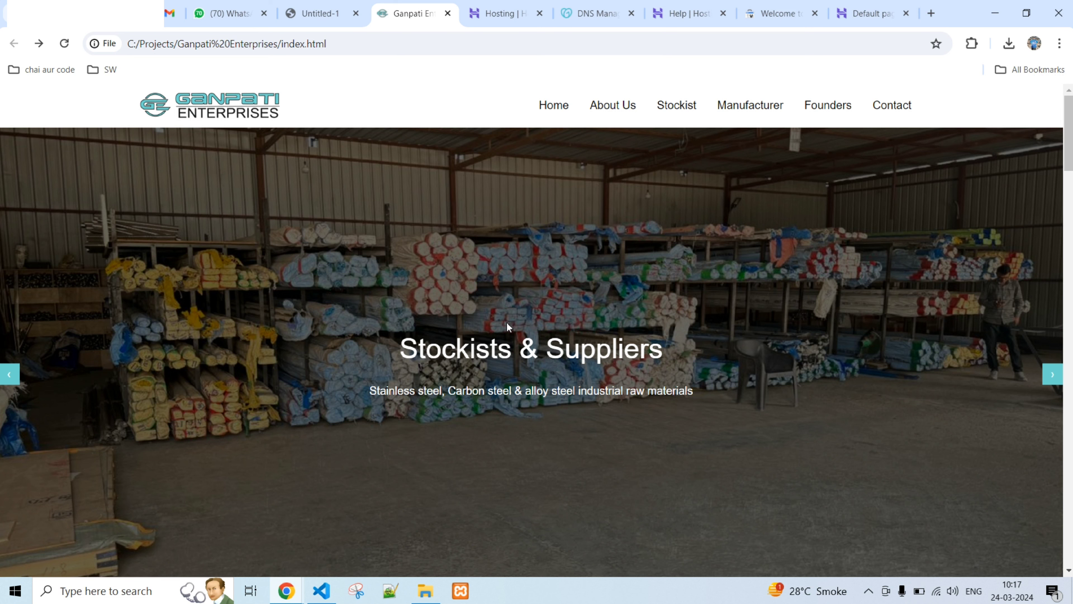
# Step: Switch to Visual Studio Code and review the footer and contact section markup in index.html
pyautogui.hotkey('alt', 'Tab')
pyautogui.press('Tab')
pyautogui.press('Tab')
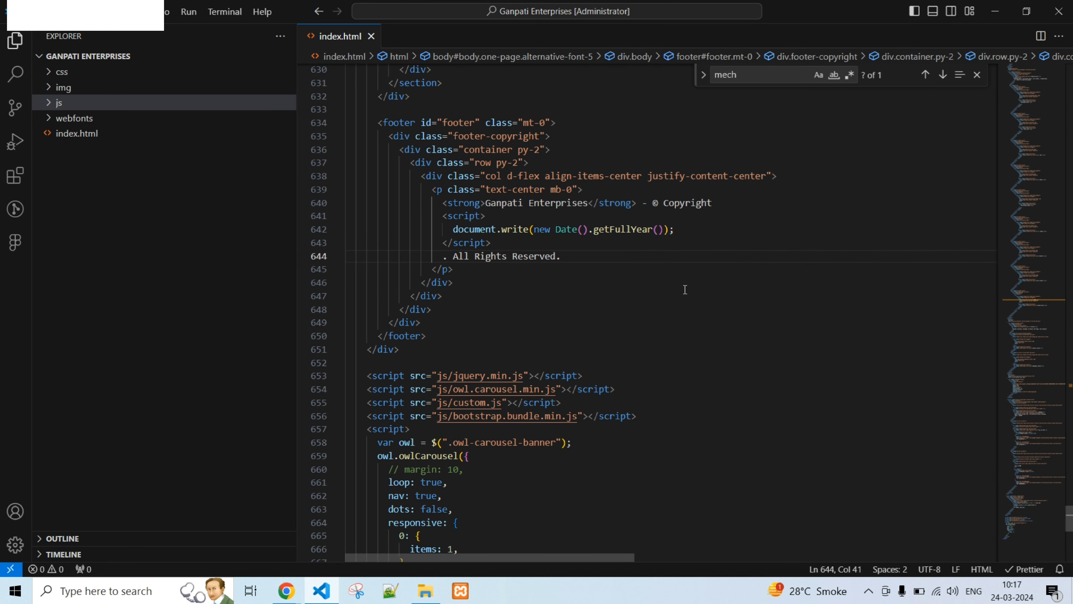
pyautogui.scroll(5, 687, 290)
pyautogui.hotkey('alt', 'Tab')
pyautogui.hotkey('alt', 'Tab')
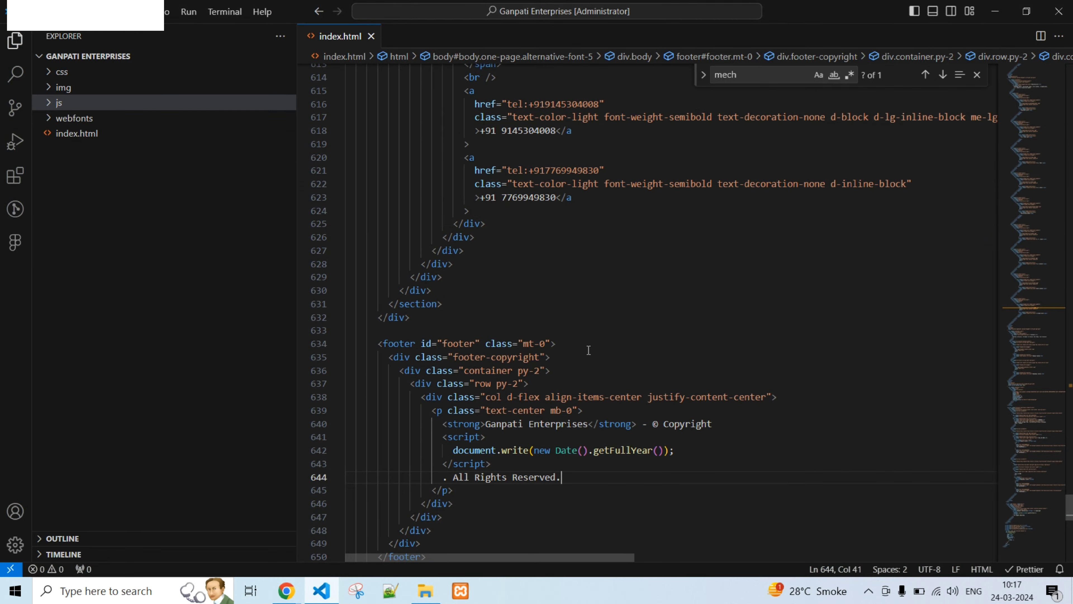
pyautogui.hotkey('alt', 'Tab')
pyautogui.hotkey('alt', 'Tab')
pyautogui.scroll(-3, 645, 262)
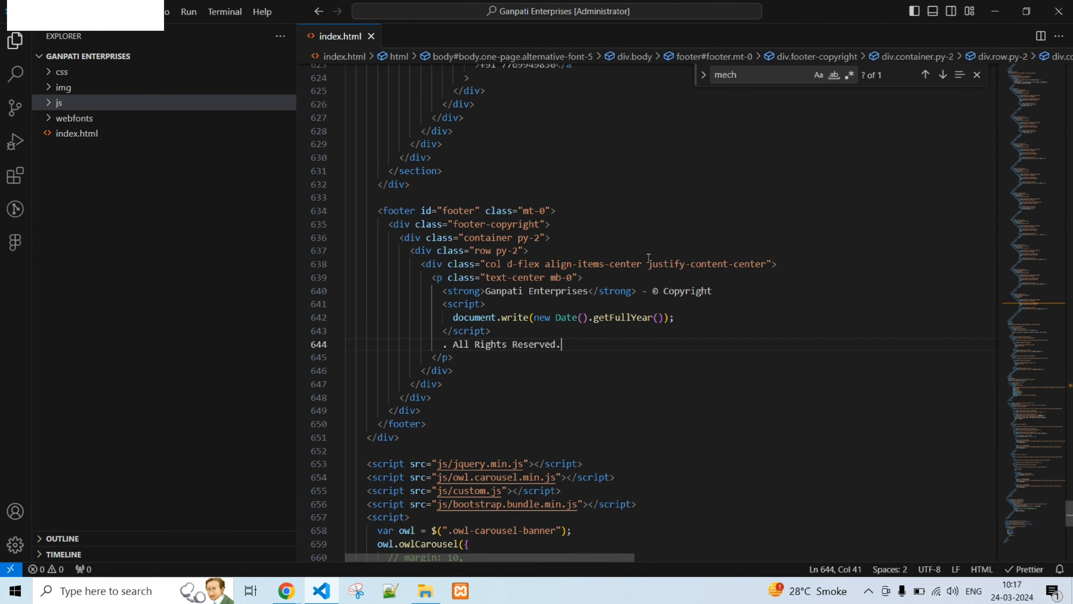
pyautogui.scroll(10, 649, 257)
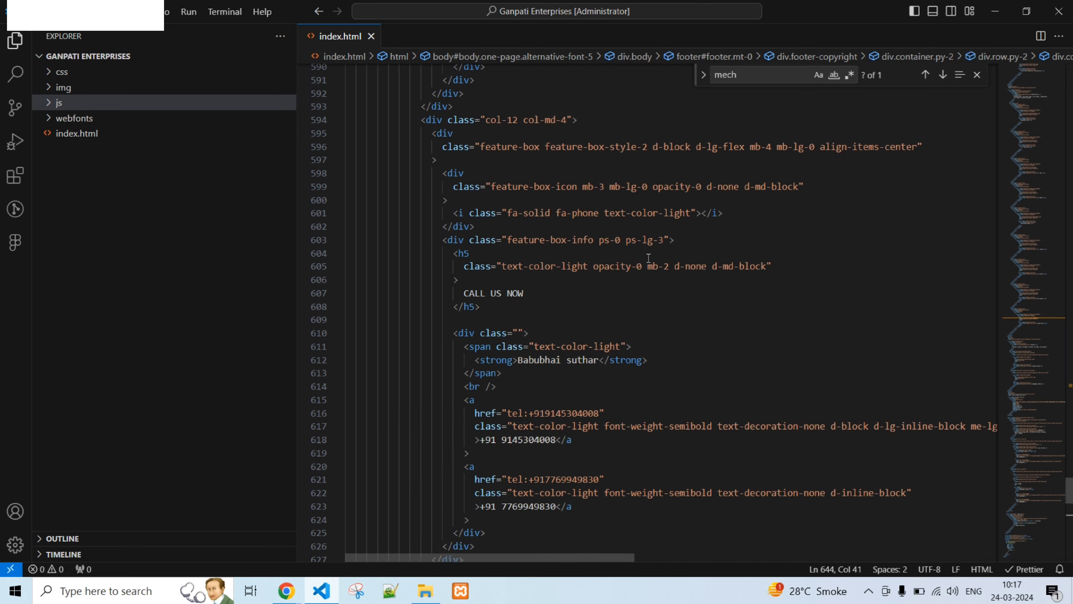
# Step: Switch to Chrome and look over the banner and About Us section of the local Ganpati Enterprises page
pyautogui.hotkey('alt', 'Tab')
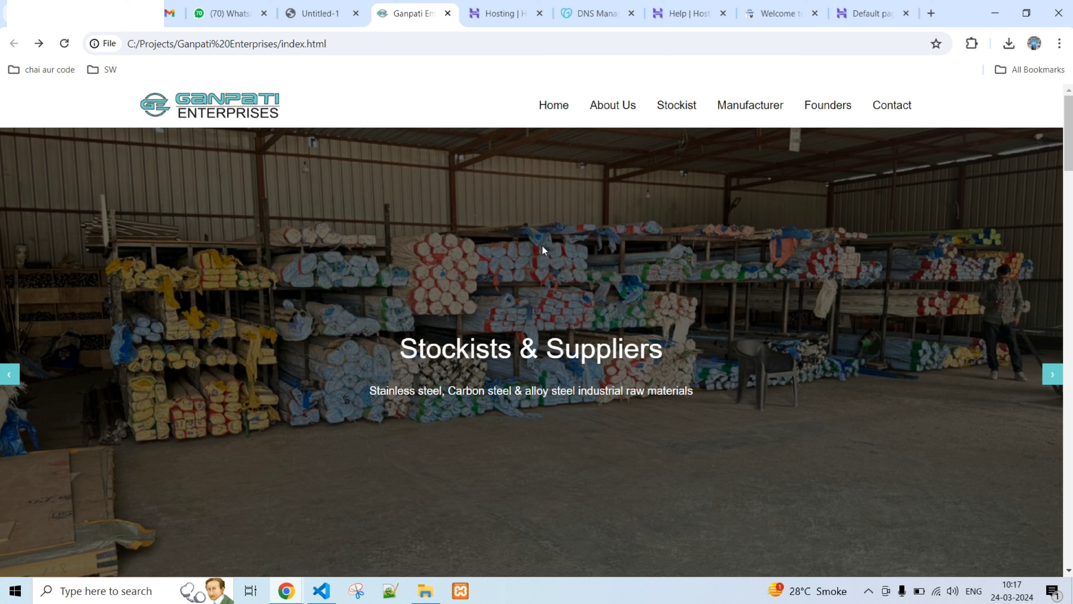
pyautogui.scroll(-5, 542, 244)
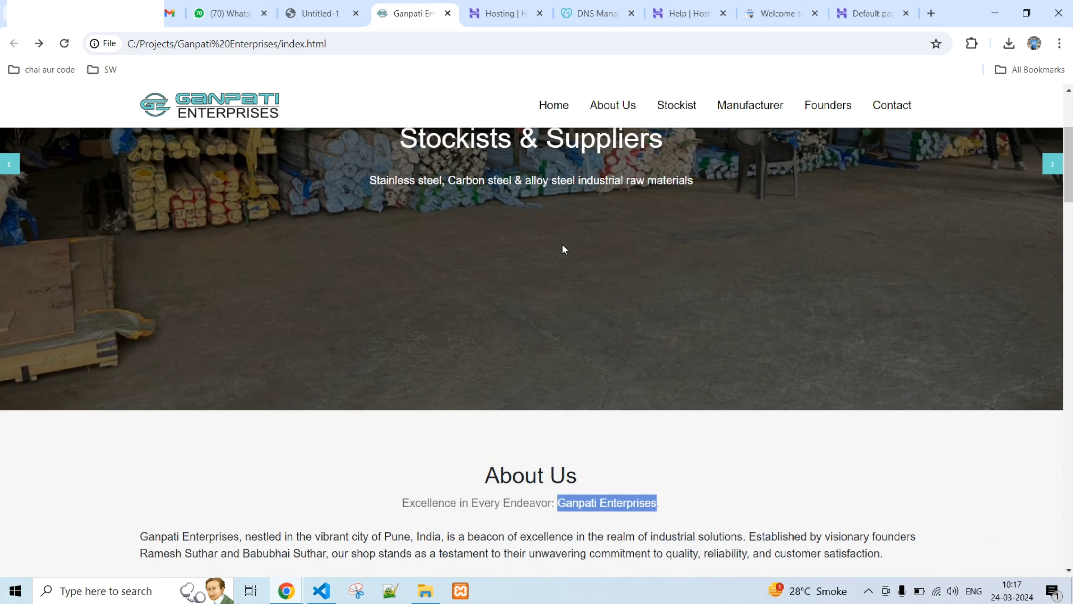
pyautogui.scroll(5, 562, 246)
# Step: View the GoDaddy DNS Management page for ganpatienterprises.info, dismissing the chat pop-up and highlighting the domain name
pyautogui.click(591, 13)
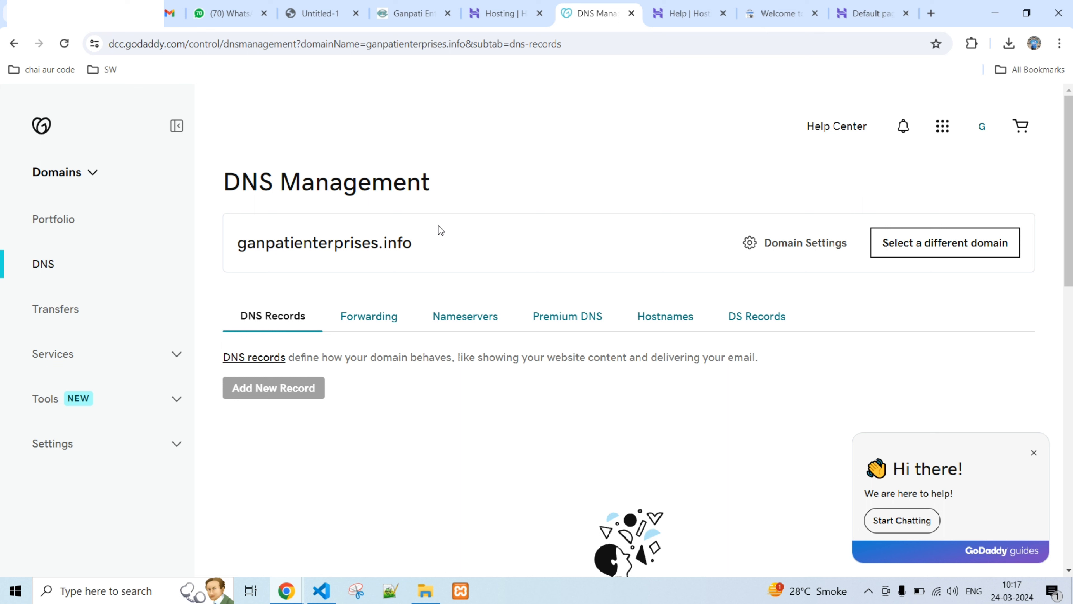
pyautogui.click(1033, 452)
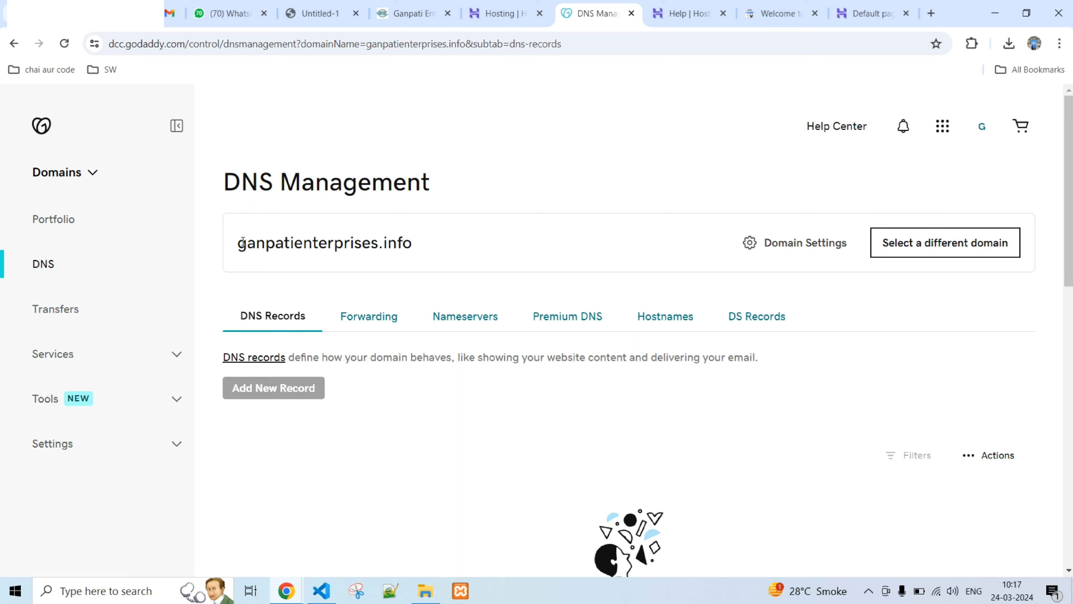
pyautogui.moveTo(239, 243); pyautogui.dragTo(412, 243)
pyautogui.click(471, 244)
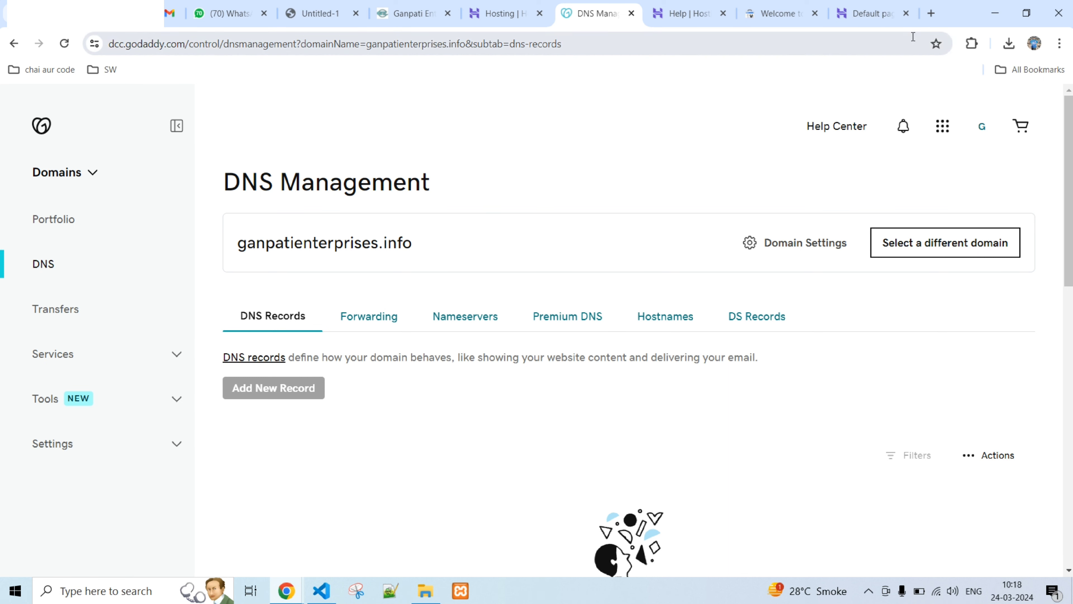
# Step: Search Google for "hostinger web hosting" in a new tab and open Hostinger's Web Hosting page
pyautogui.click(931, 16)
pyautogui.write('ho')
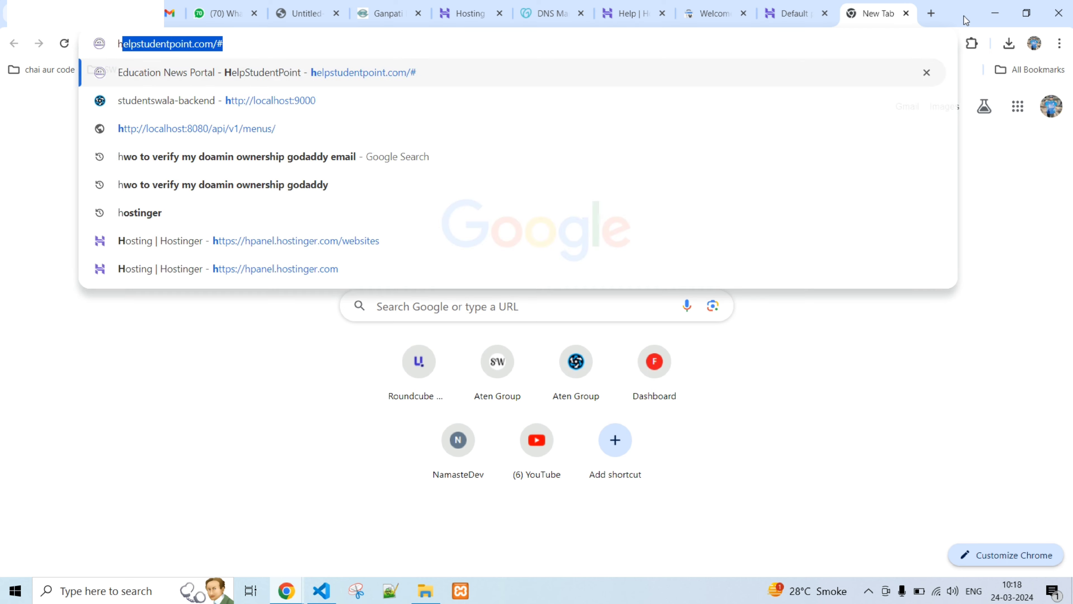
pyautogui.press('BackSpace')
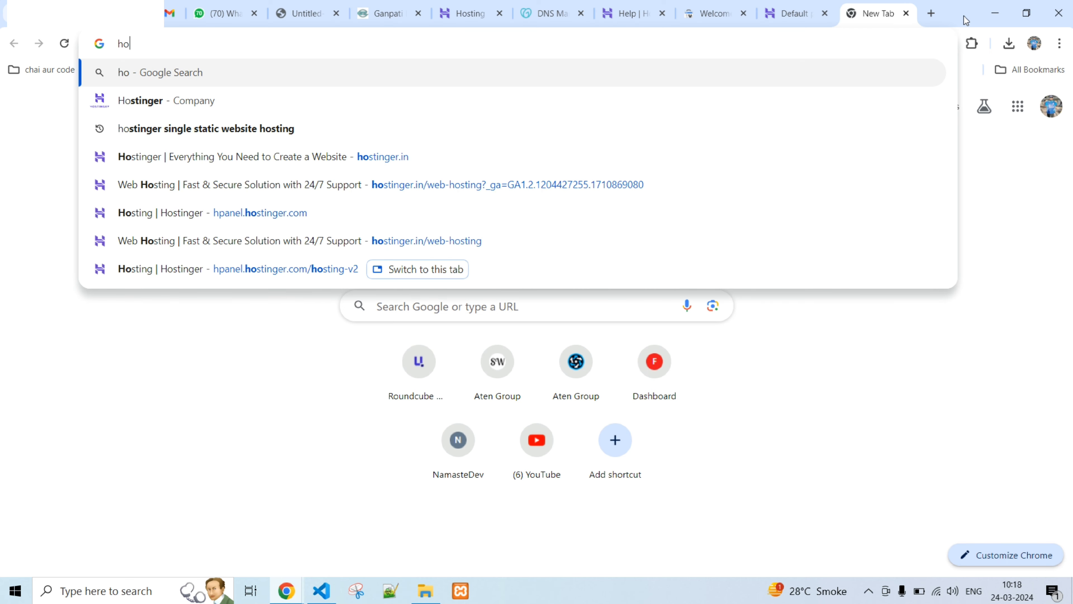
pyautogui.write('stin')
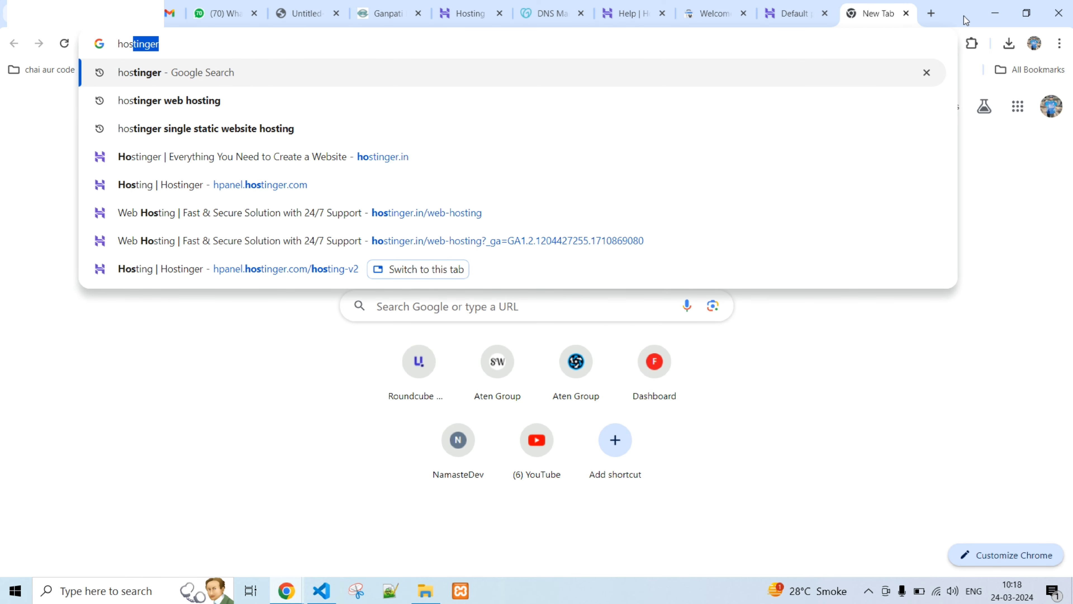
pyautogui.write('ger')
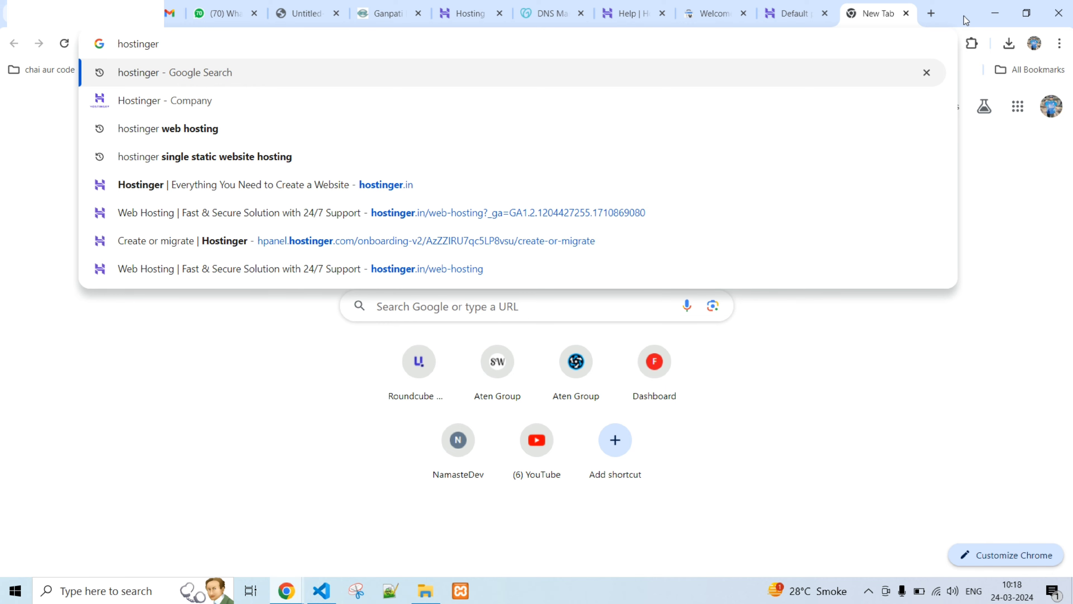
pyautogui.write(' web hosting')
pyautogui.press('Return')
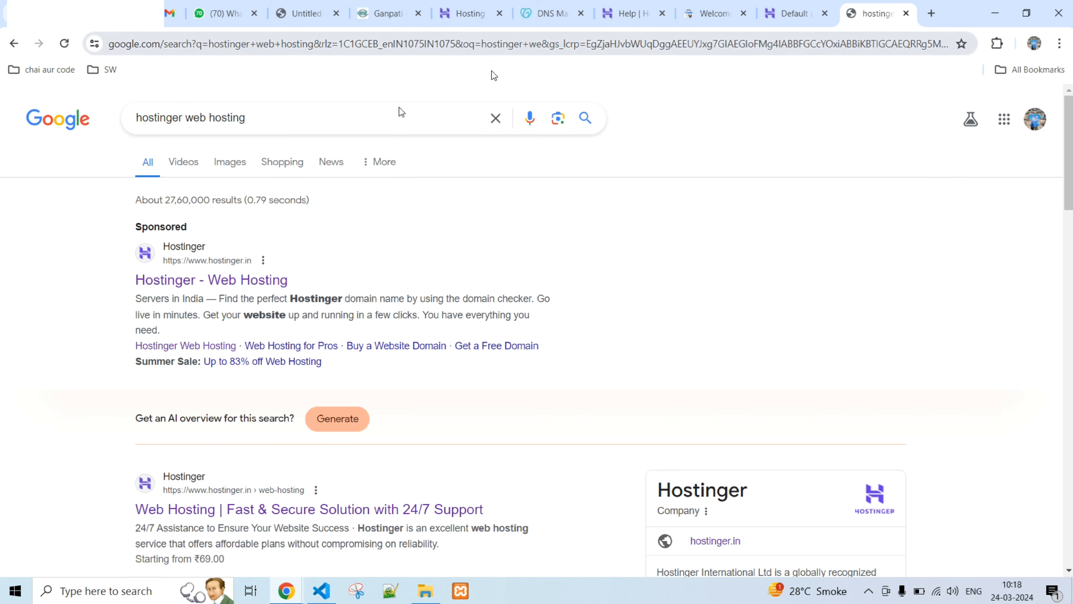
pyautogui.scroll(-5, 253, 270)
pyautogui.click(220, 229)
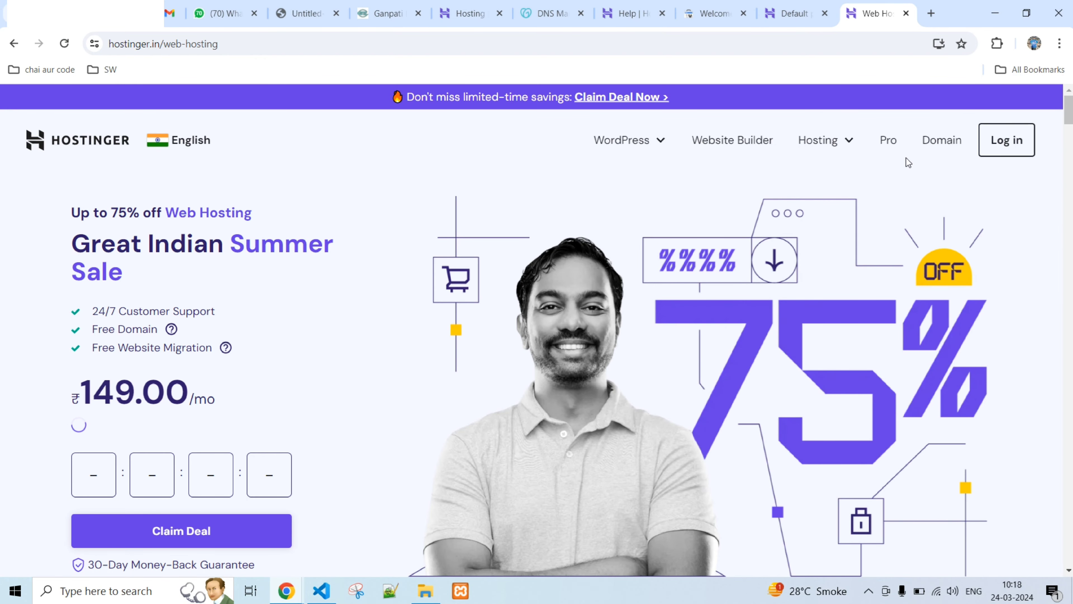
# Step: Examine the web hosting plans and compare the prices and features of Single, Premium, Business and Cloud Startup
pyautogui.click(841, 141)
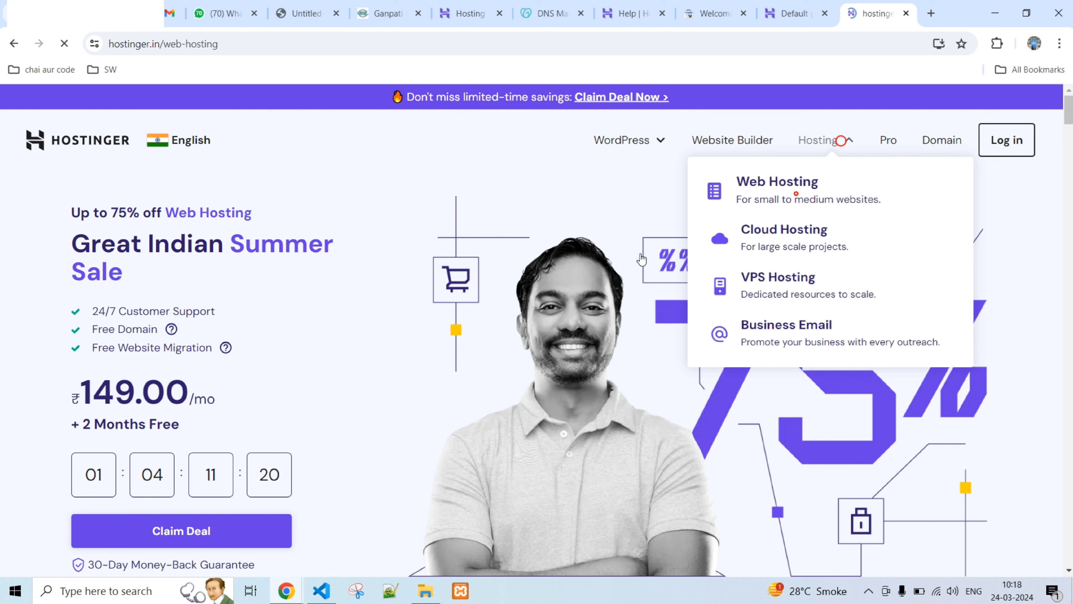
pyautogui.scroll(-15, 527, 250)
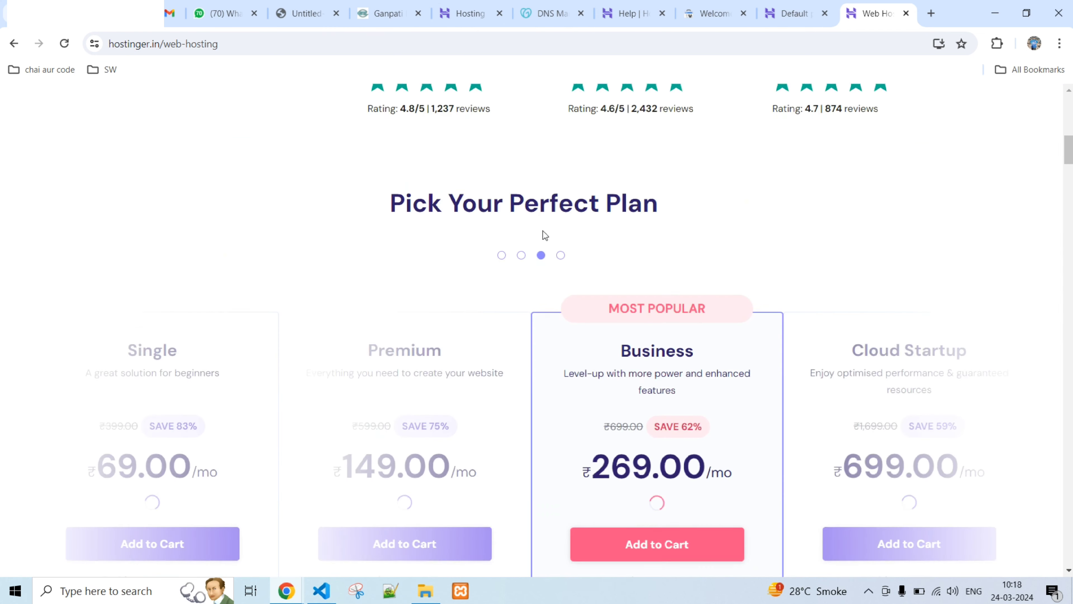
pyautogui.scroll(-3, 542, 235)
pyautogui.scroll(-1, 298, 256)
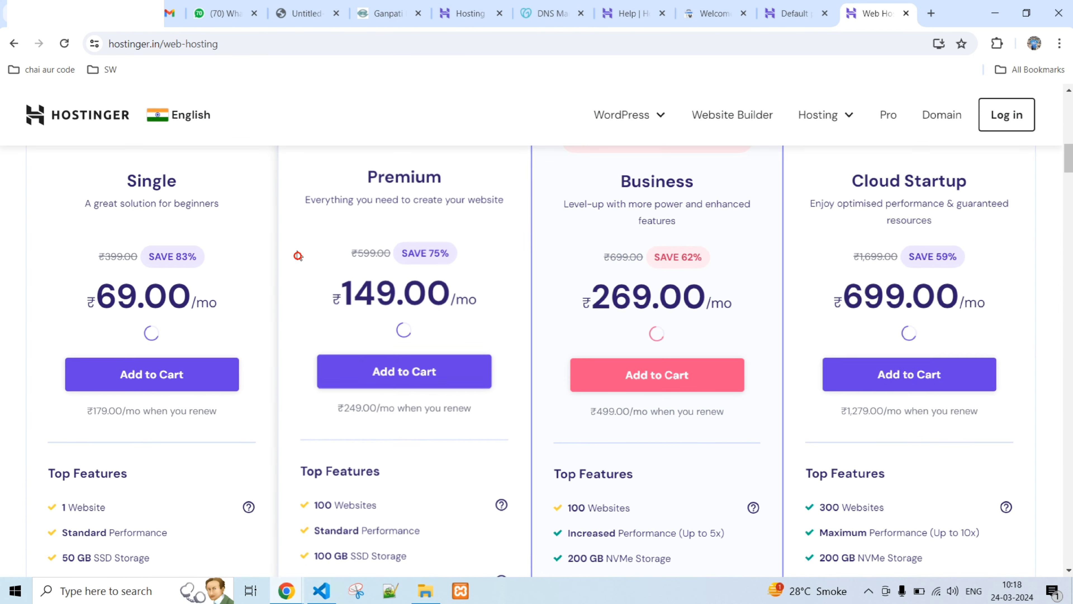
pyautogui.scroll(10, 336, 251)
pyautogui.scroll(-2, 369, 240)
pyautogui.scroll(-8, 371, 248)
pyautogui.click(253, 275)
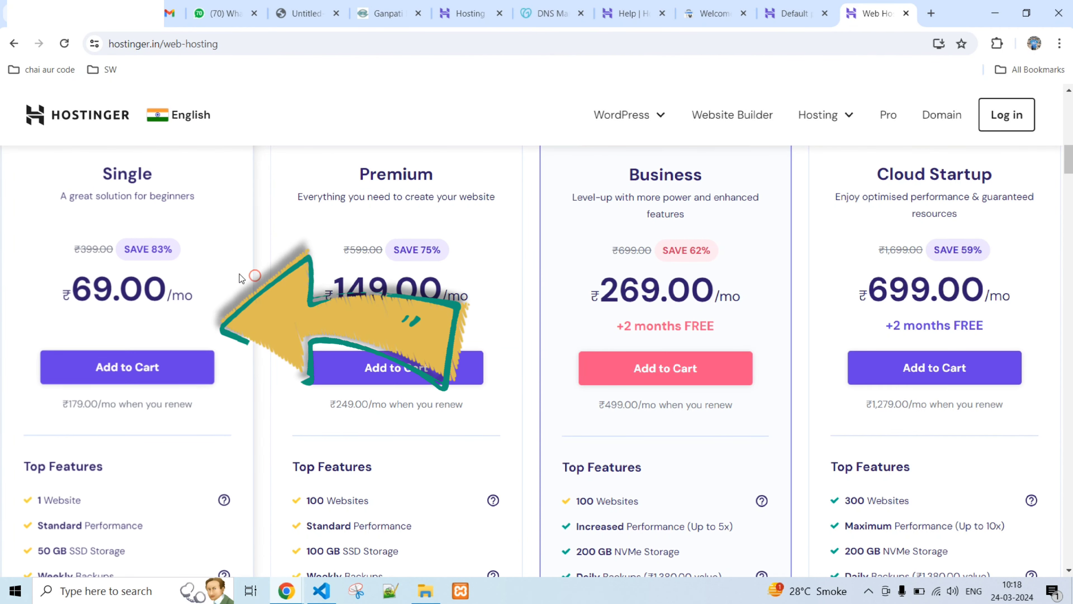
pyautogui.scroll(1, 253, 274)
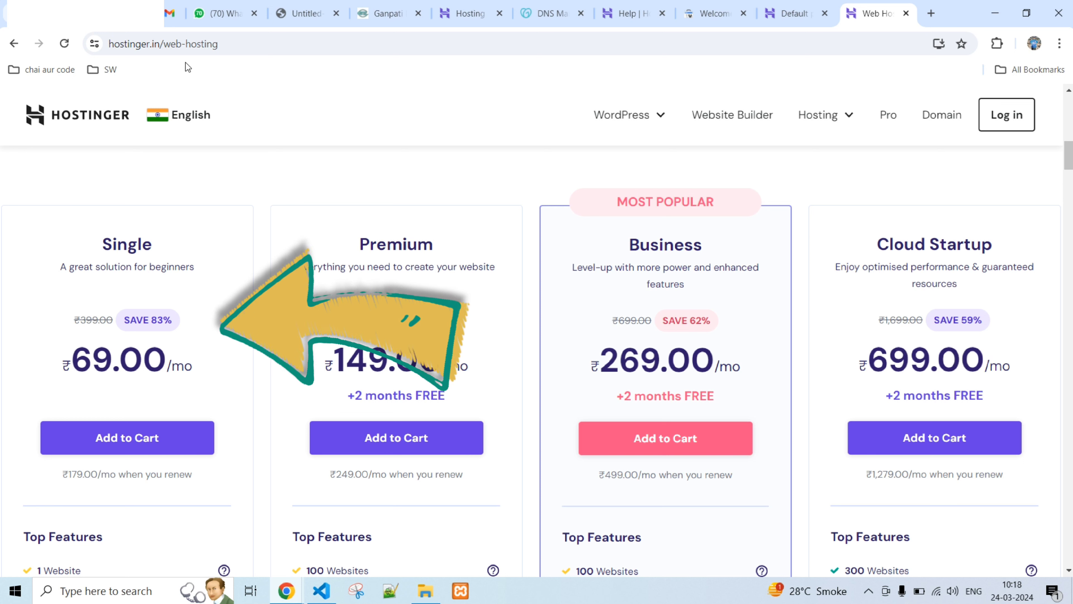
# Step: Check the plan page's web address and the hosting types on offer, and close the Hostinger sales page
pyautogui.click(122, 45)
pyautogui.doubleClick(184, 43)
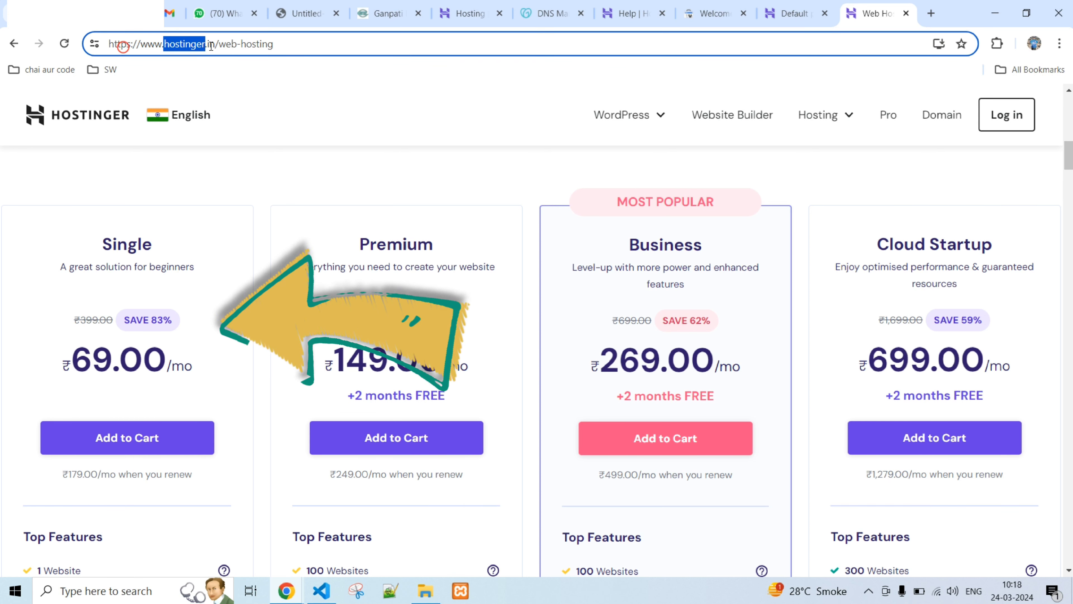
pyautogui.click(313, 99)
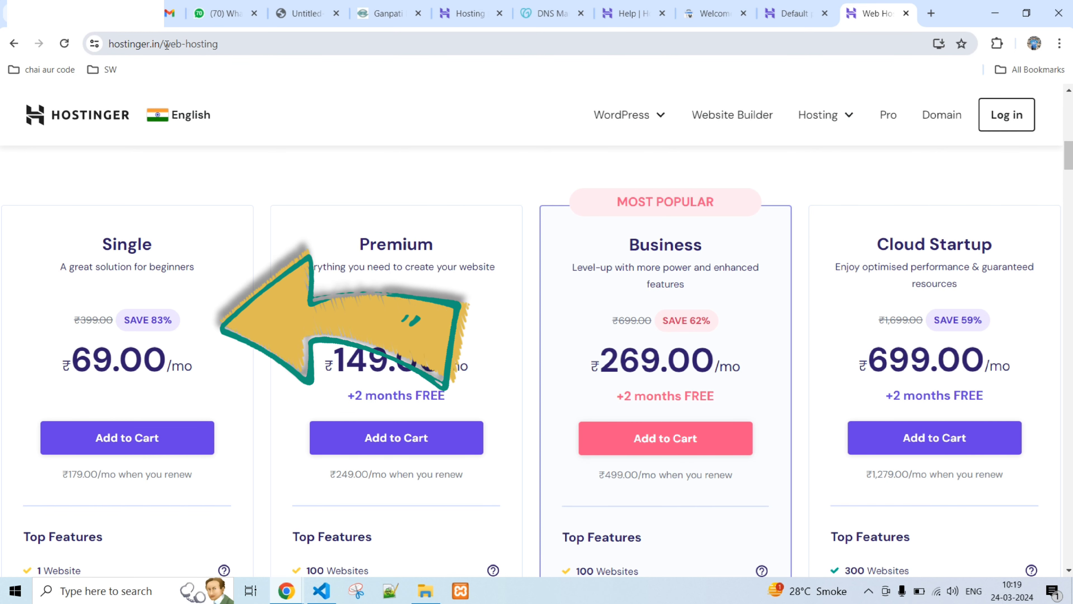
pyautogui.moveTo(167, 45); pyautogui.dragTo(232, 46)
pyautogui.click(845, 115)
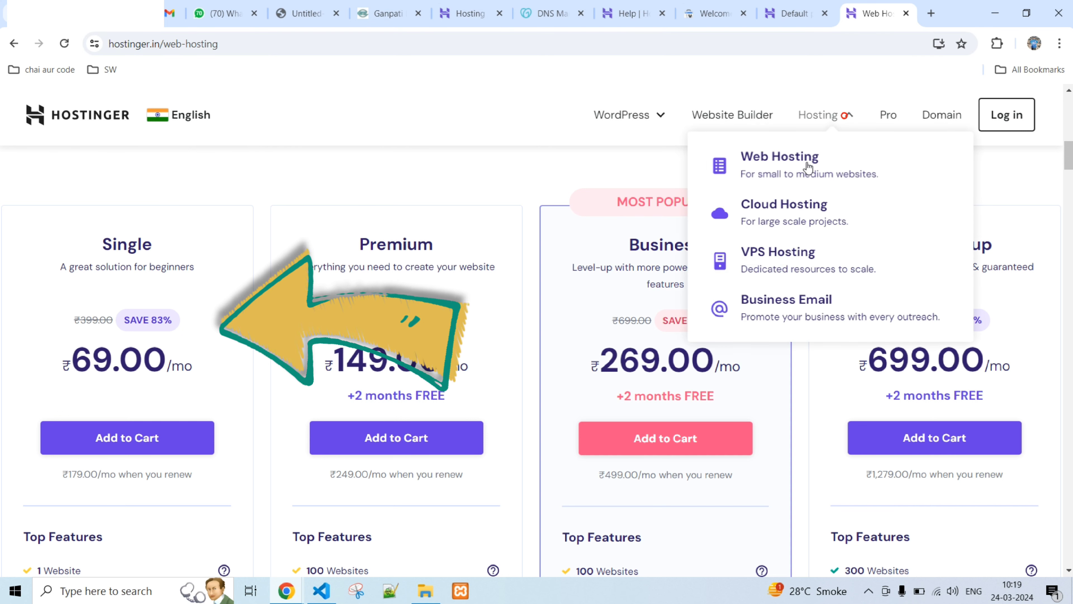
pyautogui.click(473, 73)
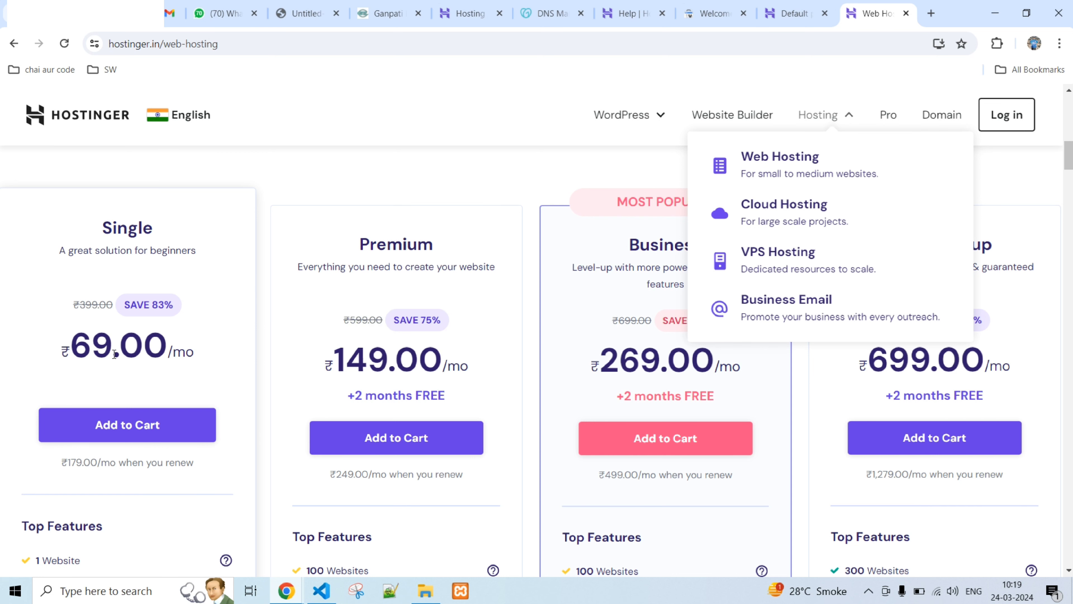
pyautogui.hotkey('ctrl', 'w')
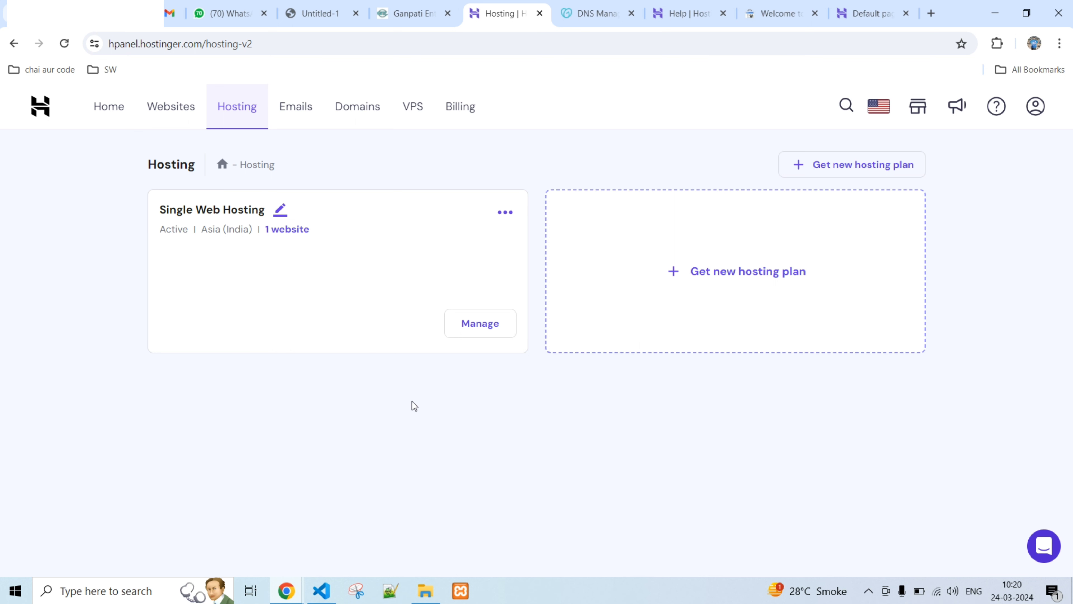
# Step: In the Hostinger hosting panel, open the ganpatienterprises.info dashboard from the Single Web Hosting plan's website list
pyautogui.click(505, 212)
pyautogui.click(352, 213)
pyautogui.click(299, 228)
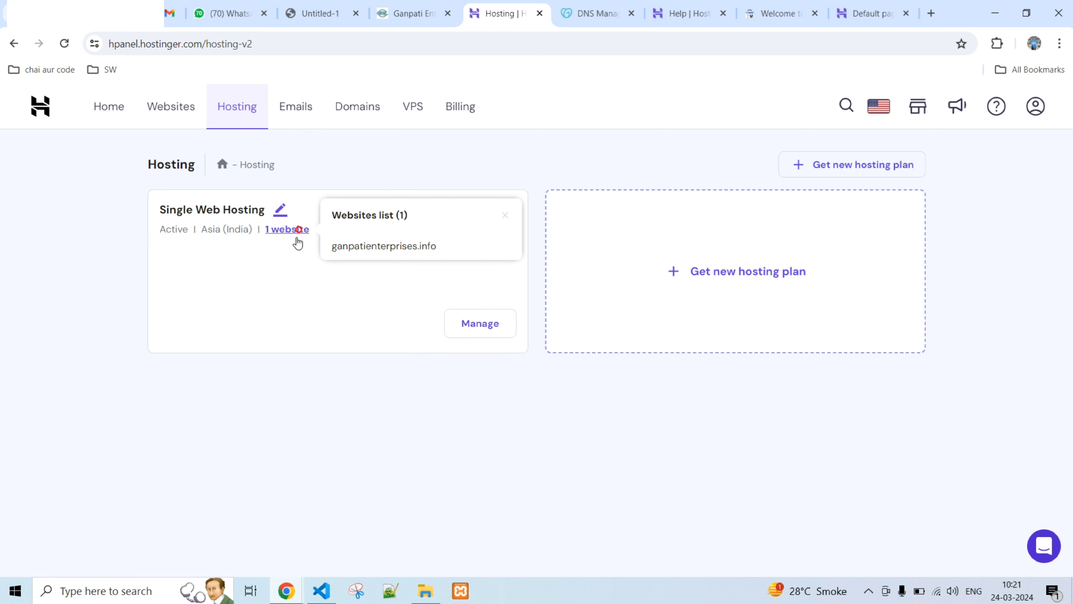
pyautogui.click(390, 246)
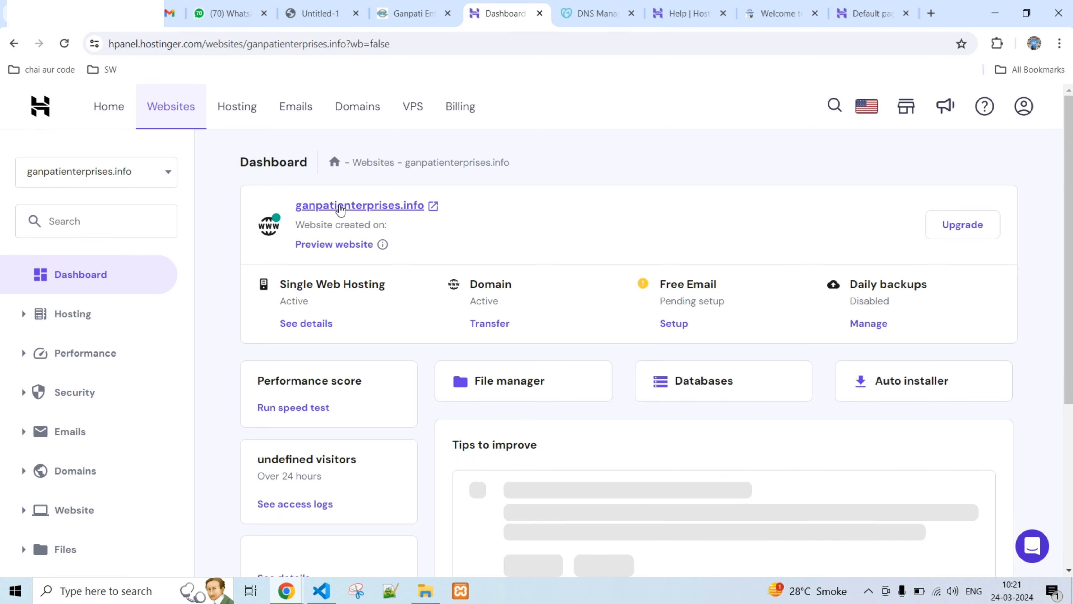
# Step: Examine the ganpatienterprises.info dashboard, including the hosting, domain, email, backup, file manager and database sections
pyautogui.scroll(-1, 422, 229)
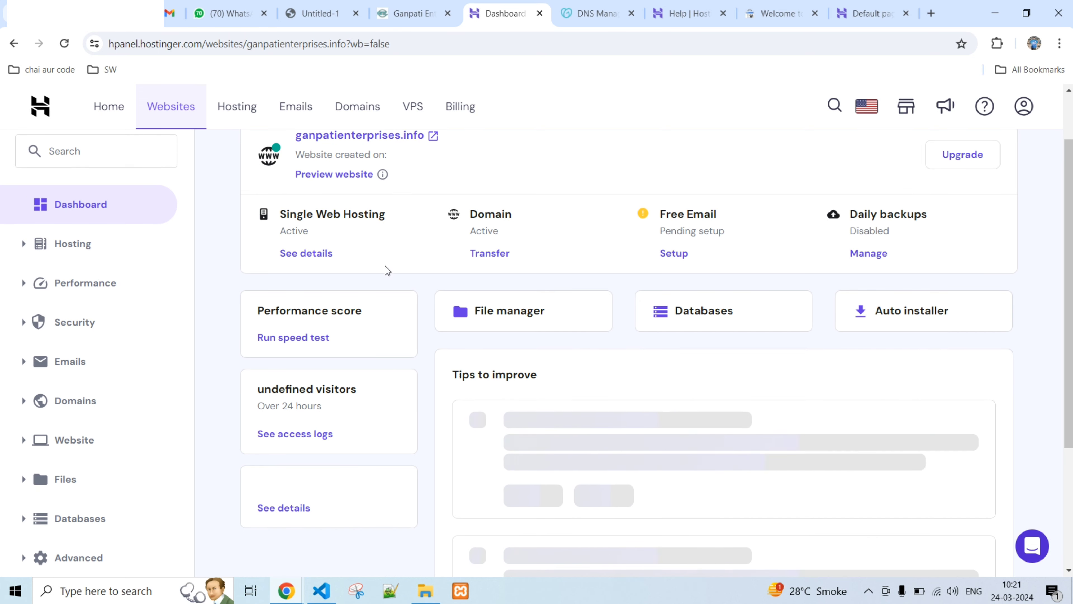
pyautogui.scroll(-2, 328, 292)
pyautogui.scroll(3, 326, 177)
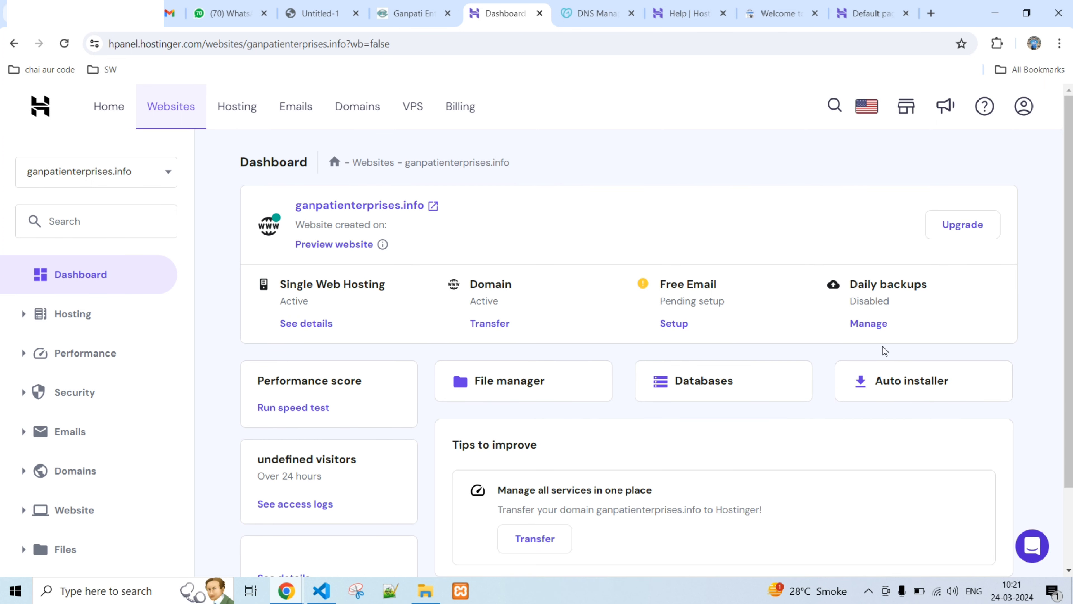
pyautogui.scroll(-2, 776, 363)
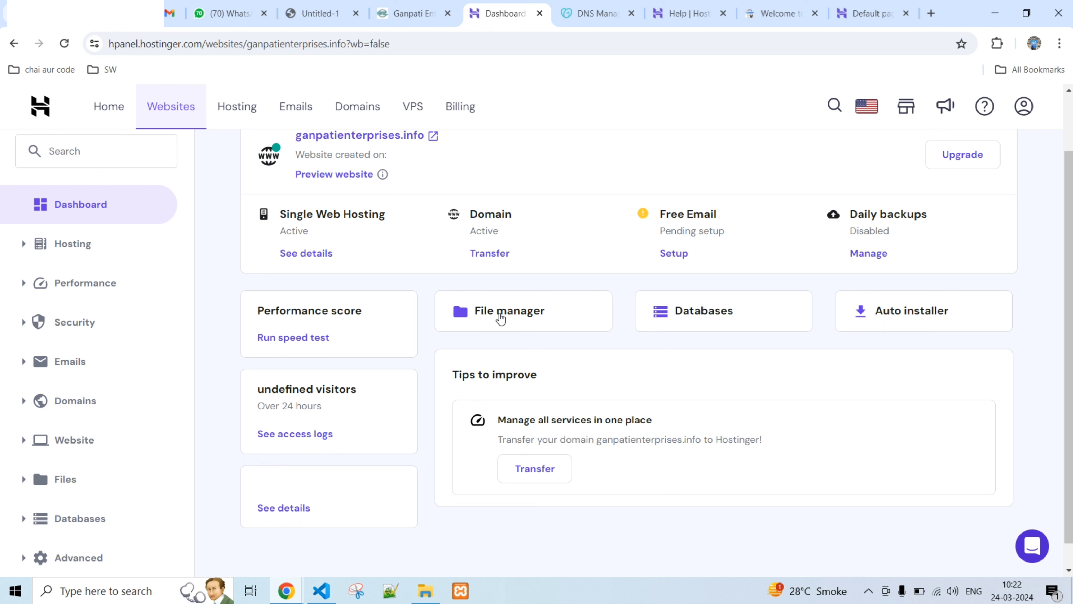
pyautogui.scroll(2, 503, 312)
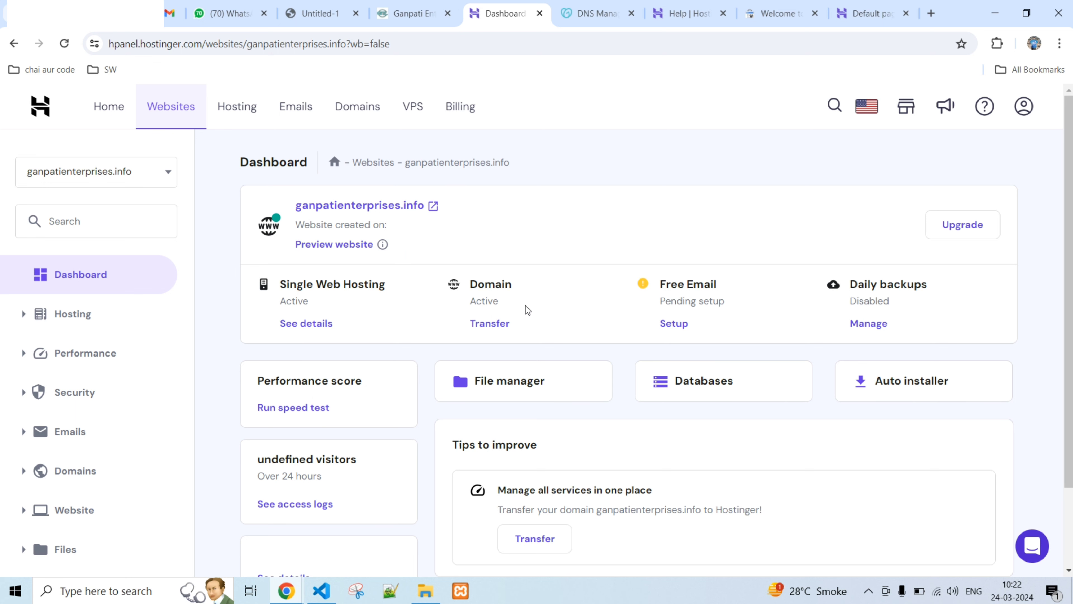
pyautogui.scroll(-1, 524, 292)
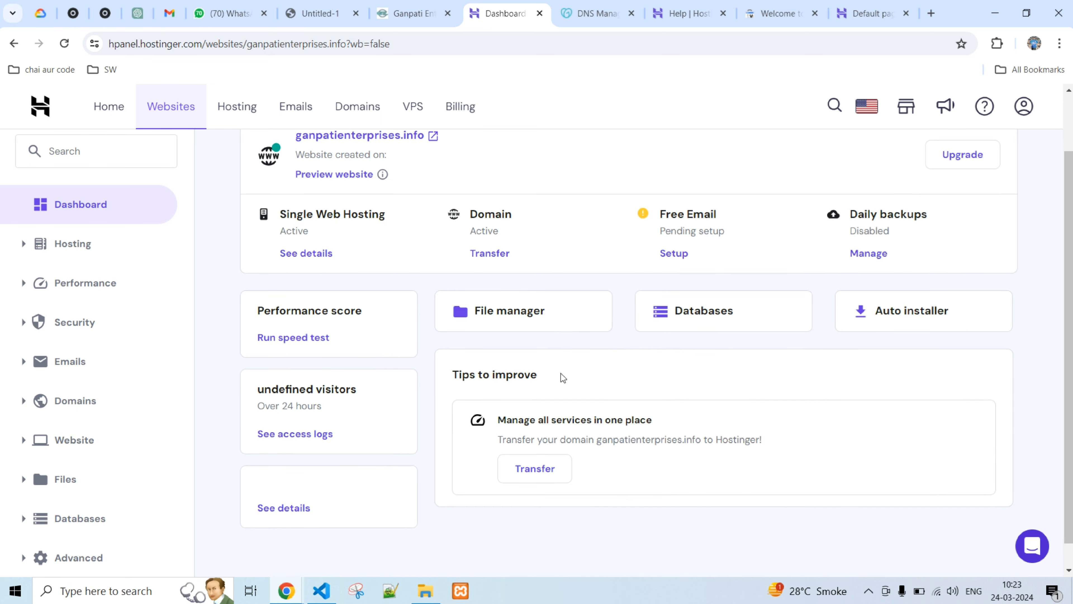
pyautogui.scroll(-1, 606, 412)
pyautogui.scroll(2, 606, 408)
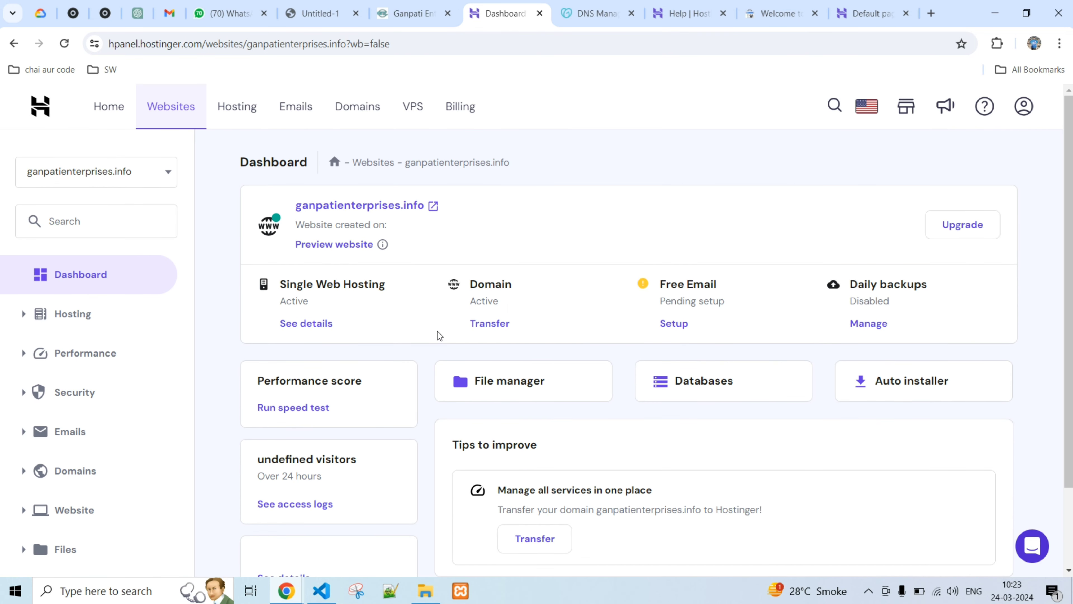
# Step: Open the live ganpatienterprises.info site from its dashboard and select its web address
pyautogui.click(412, 205)
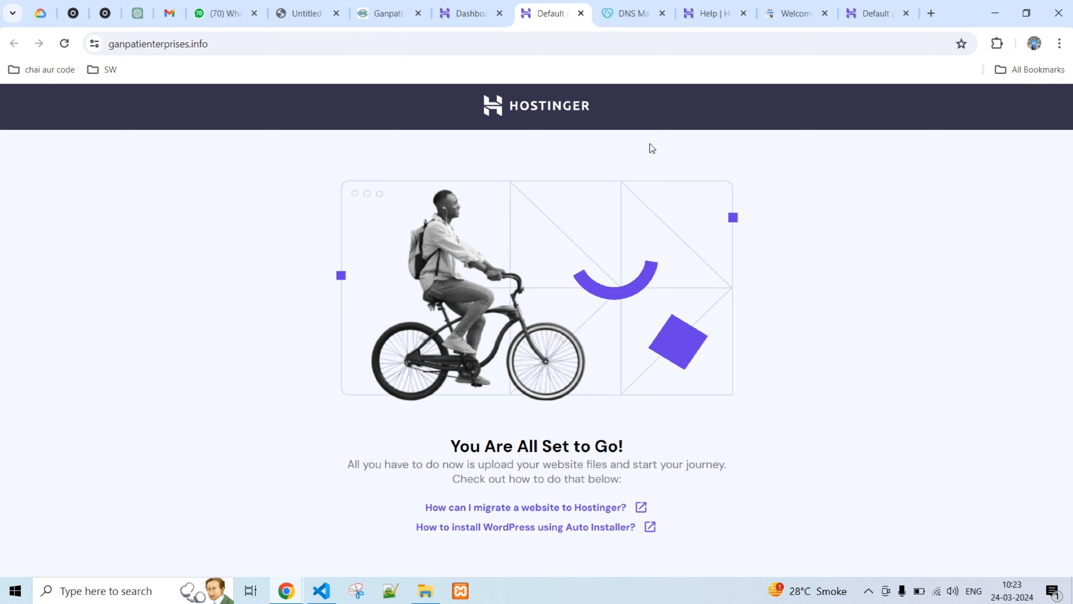
pyautogui.click(187, 45)
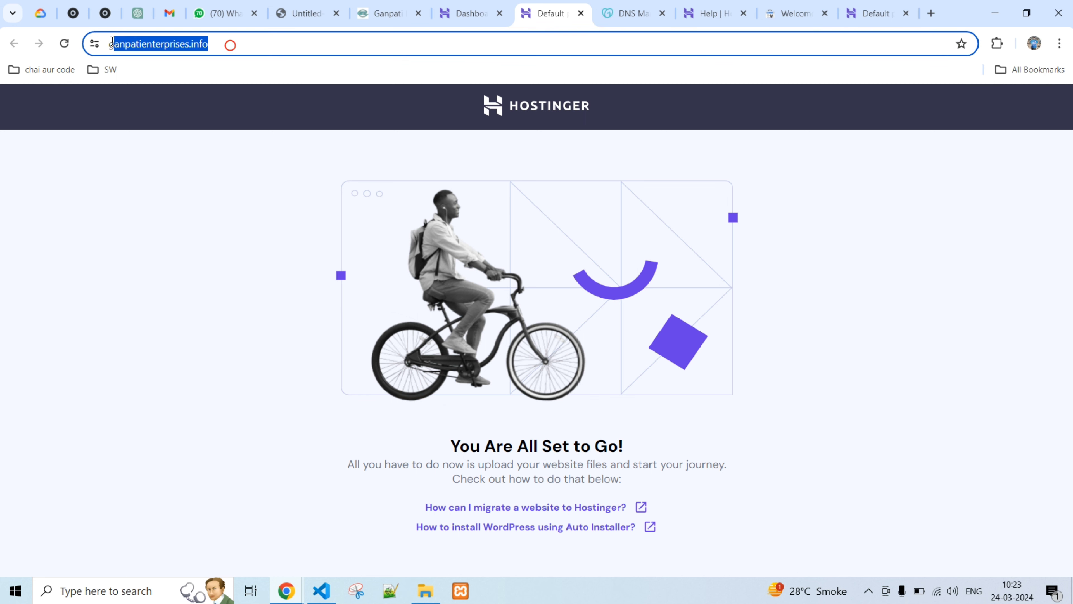
# Step: Return to the ganpatienterprises.info dashboard and open the public_html folder in the site's file manager
pyautogui.click(237, 44)
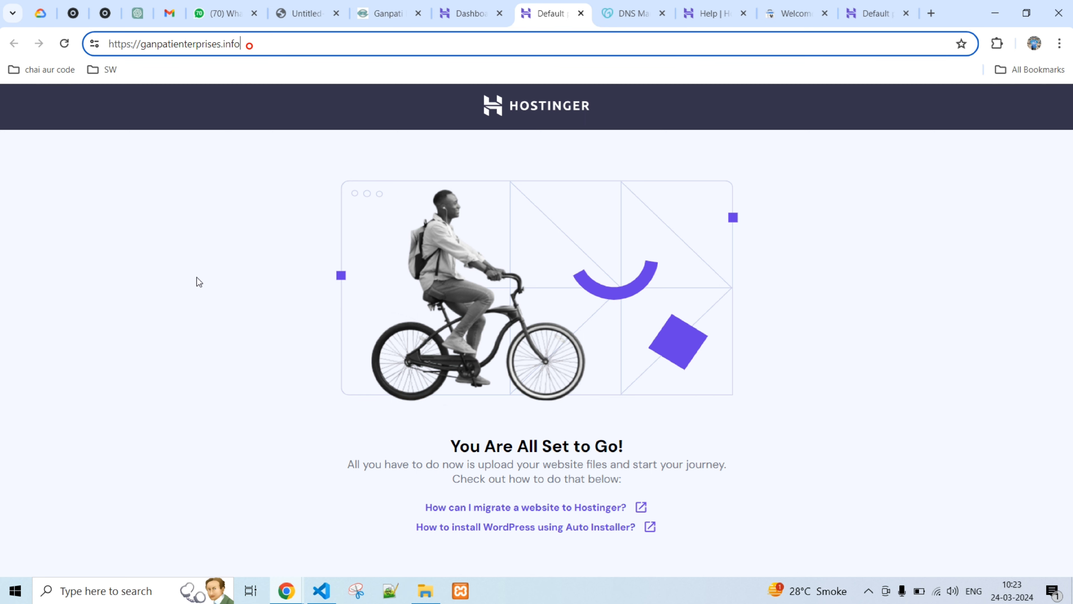
pyautogui.click(195, 299)
pyautogui.click(460, 16)
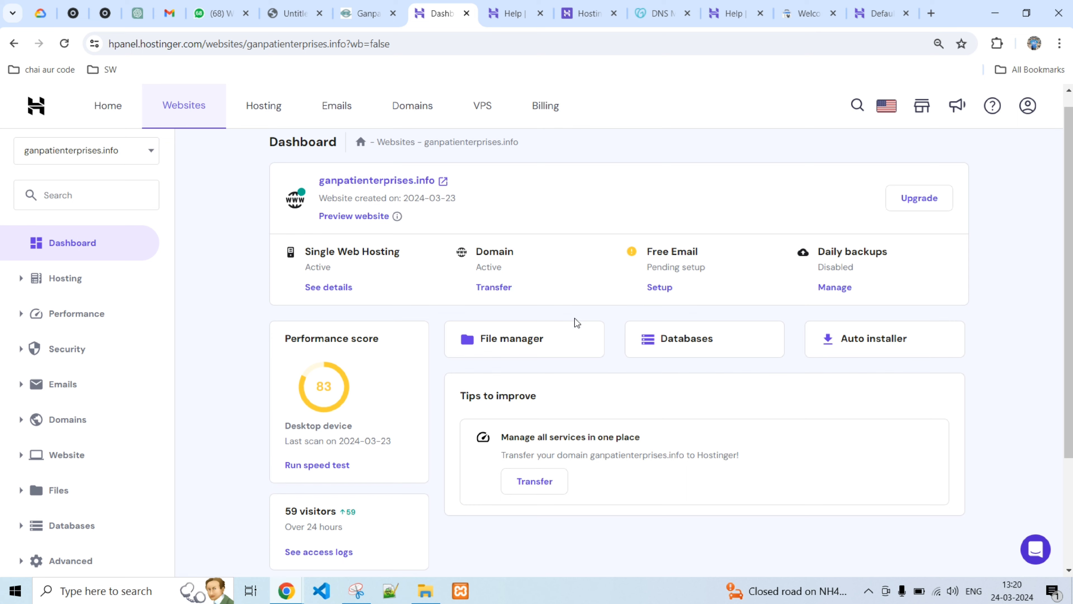
pyautogui.scroll(1, 575, 318)
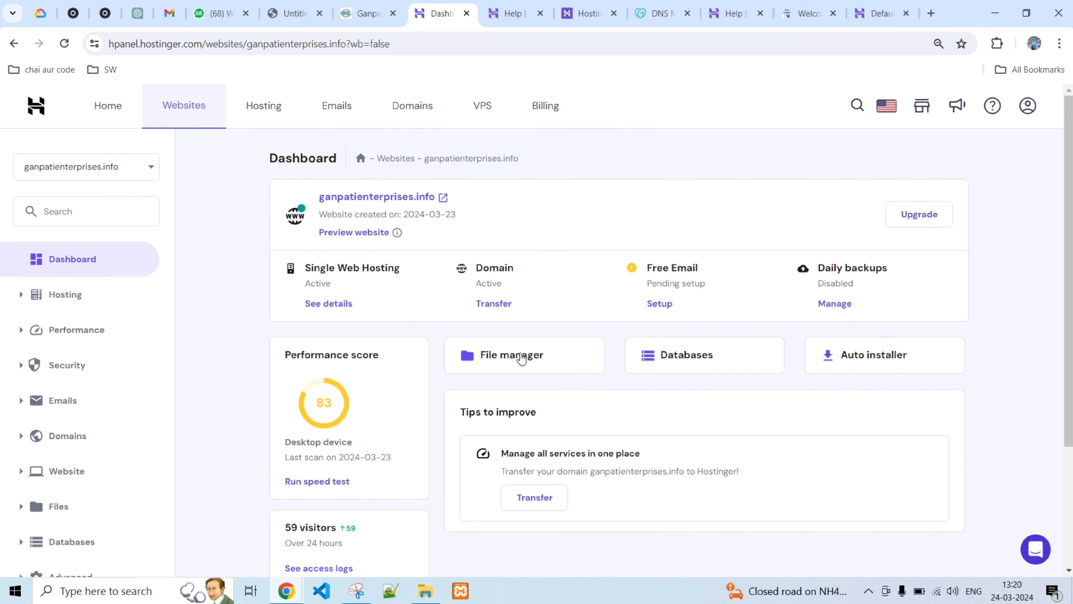
pyautogui.click(522, 357)
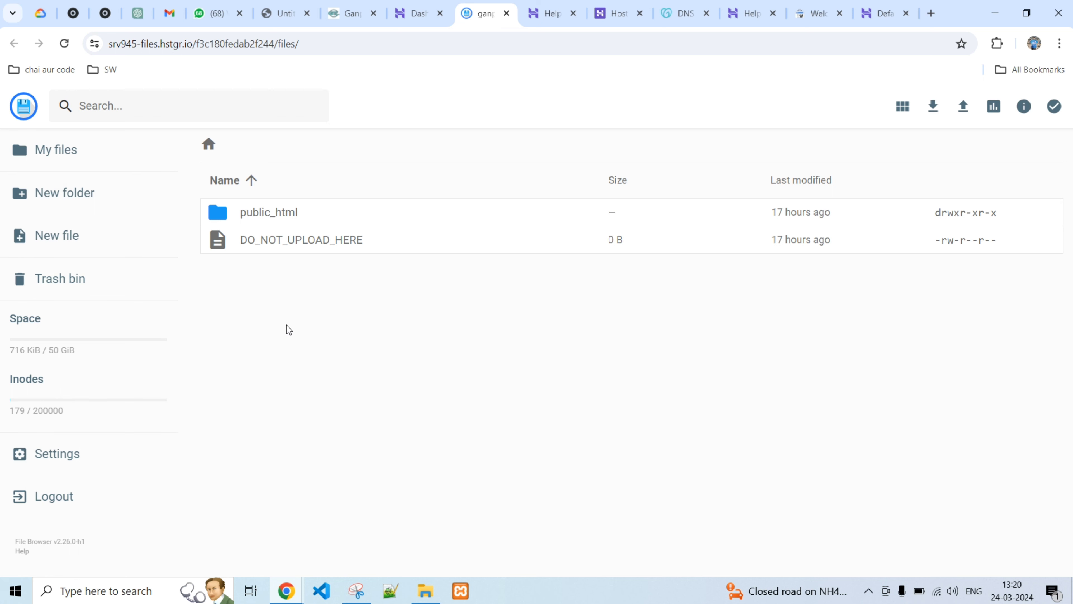
pyautogui.doubleClick(275, 216)
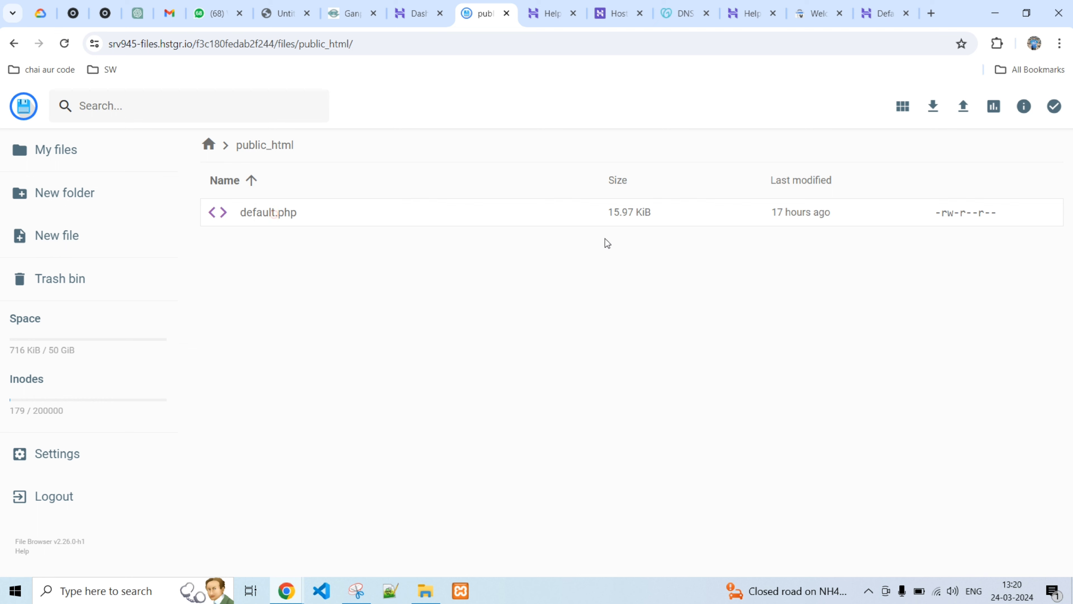
# Step: Delete default.php from the public_html folder, skipping the trash bin
pyautogui.click(508, 222)
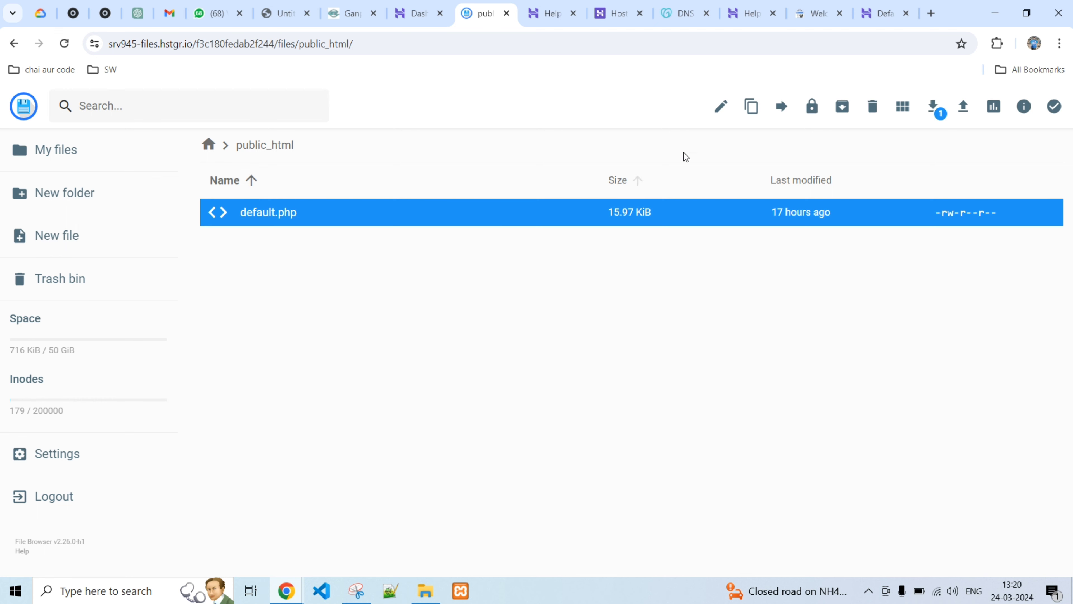
pyautogui.click(872, 111)
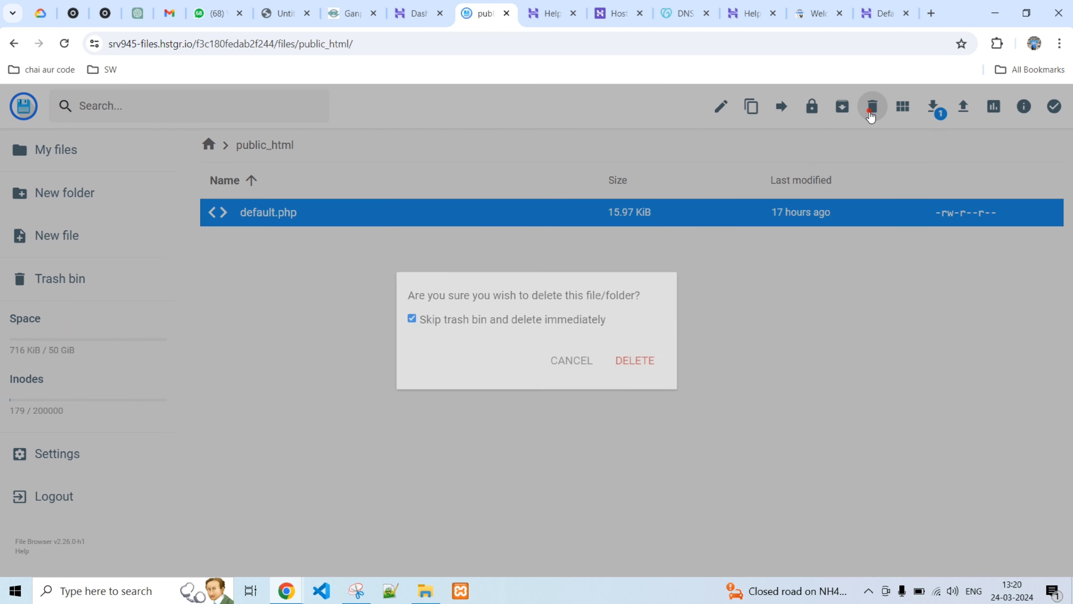
pyautogui.click(636, 360)
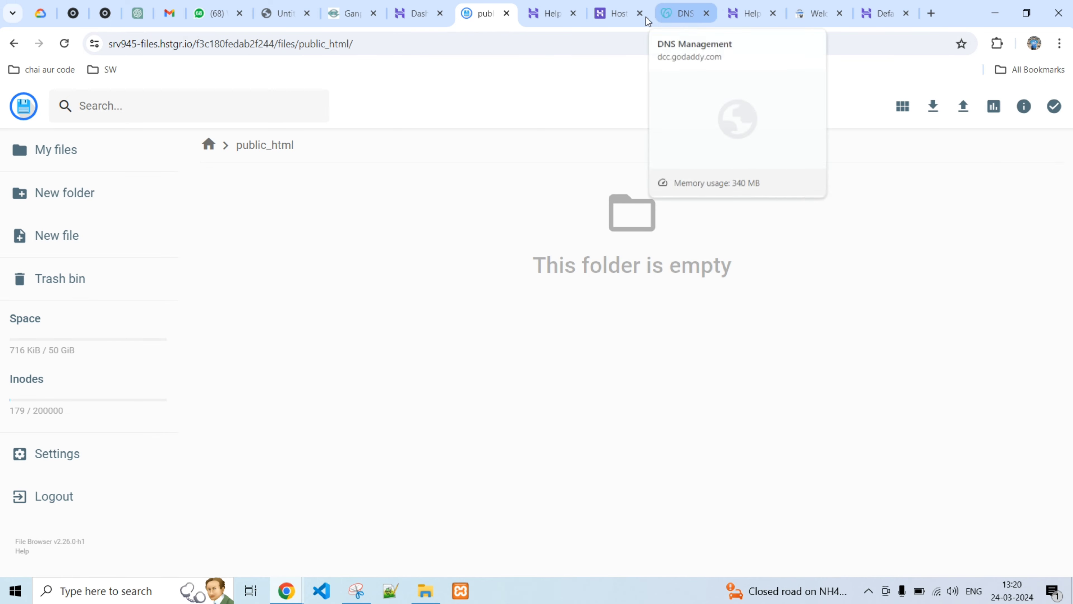
# Step: Open the live ganpatienterprises.info site from its dashboard to check it, and return to the public_html folder
pyautogui.click(412, 14)
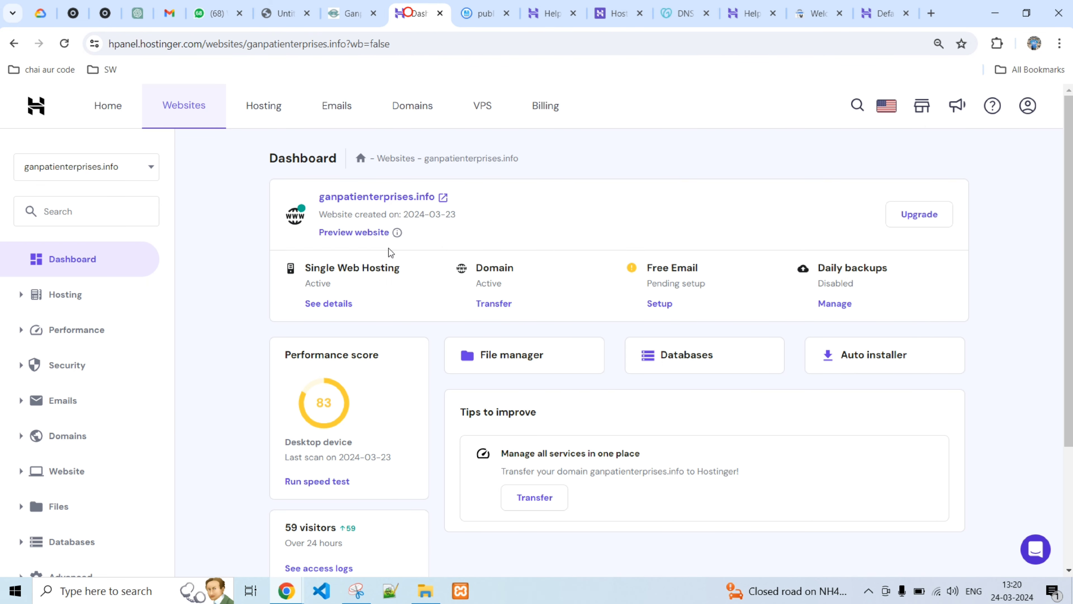
pyautogui.click(437, 199)
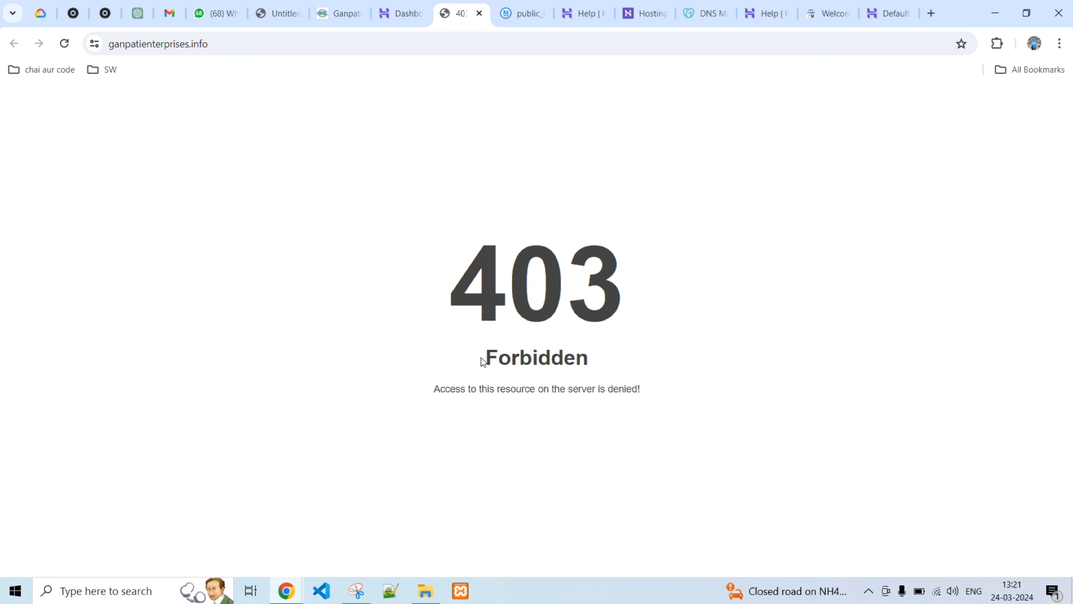
pyautogui.click(521, 14)
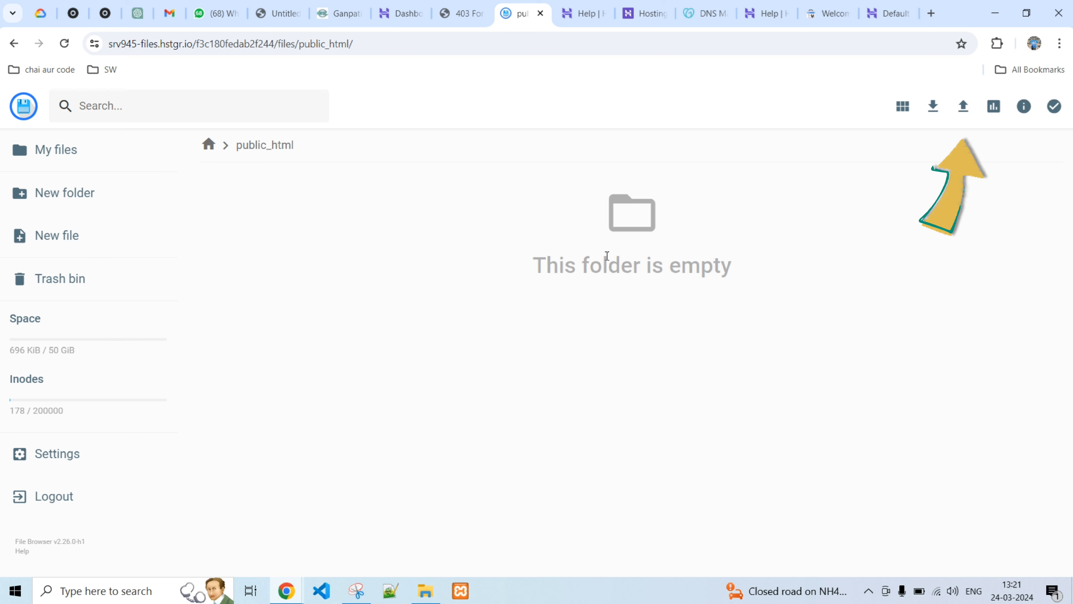
# Step: Upload the index HTML file from the local Ganpati Enterprises project folder into public_html
pyautogui.click(967, 108)
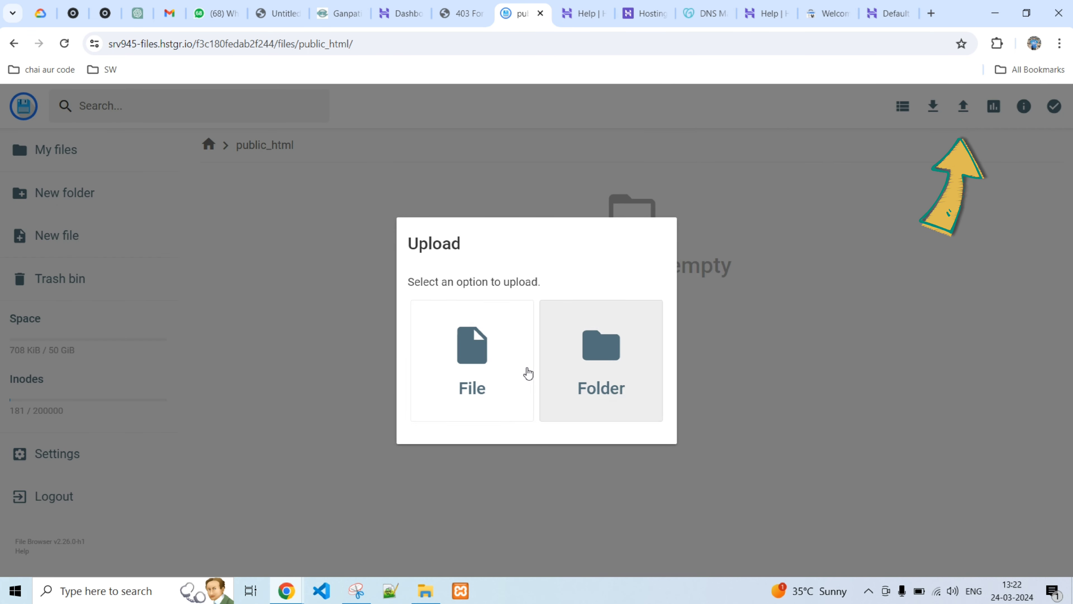
pyautogui.click(472, 371)
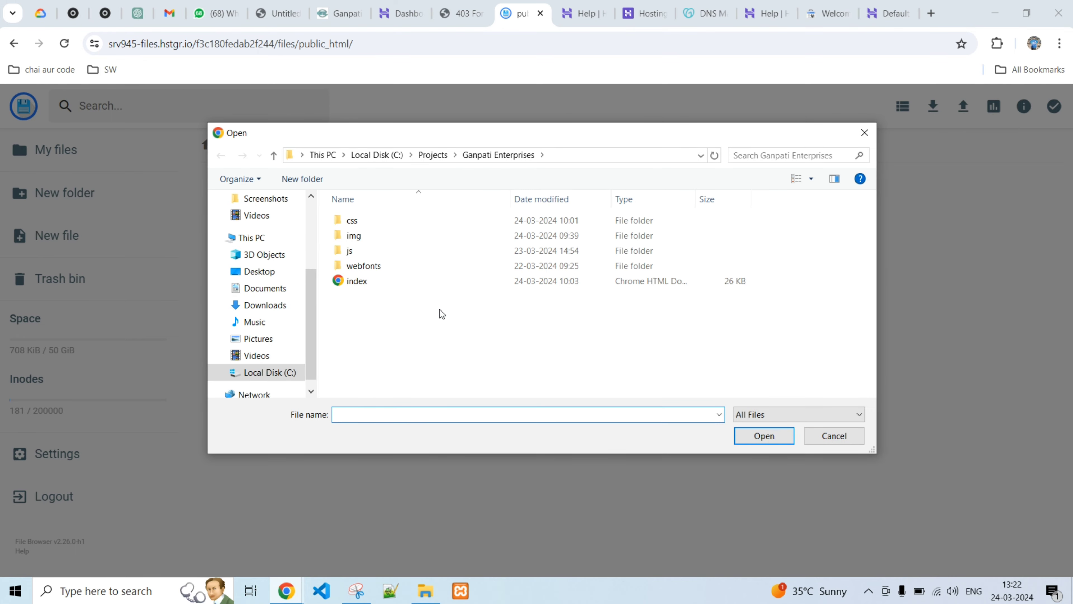
pyautogui.click(359, 282)
pyautogui.click(773, 435)
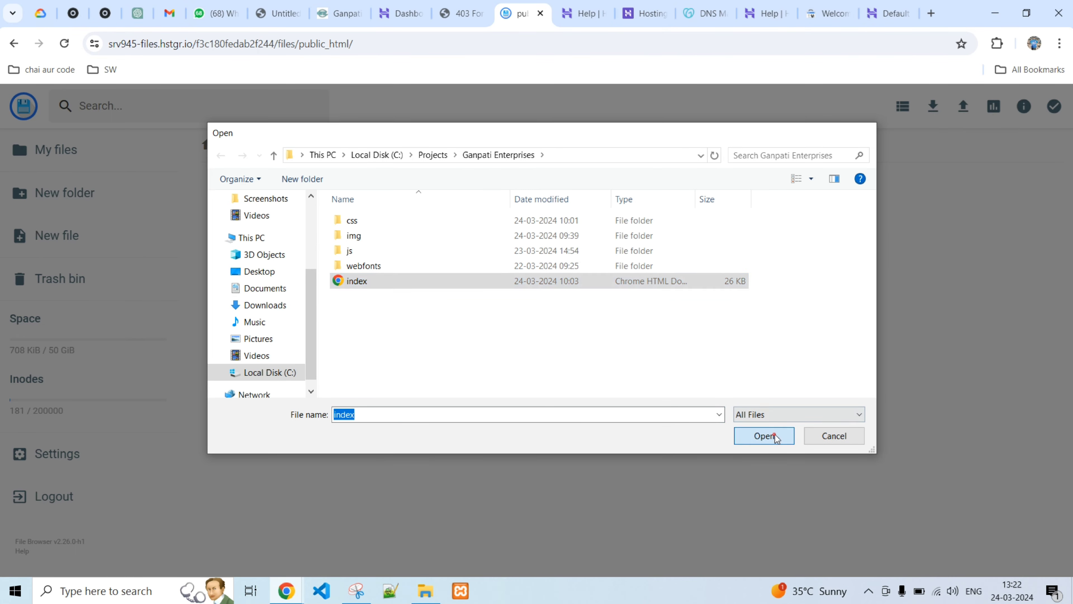
# Step: Upload the css folder from the Ganpati Enterprises project into public_html, using the folder upload option
pyautogui.click(962, 110)
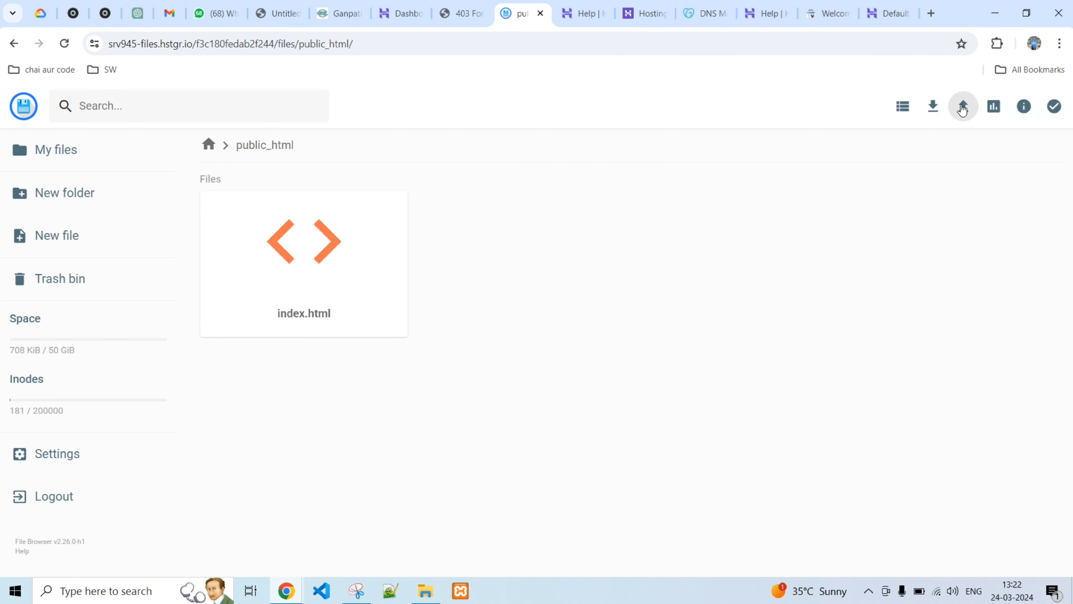
pyautogui.click(473, 372)
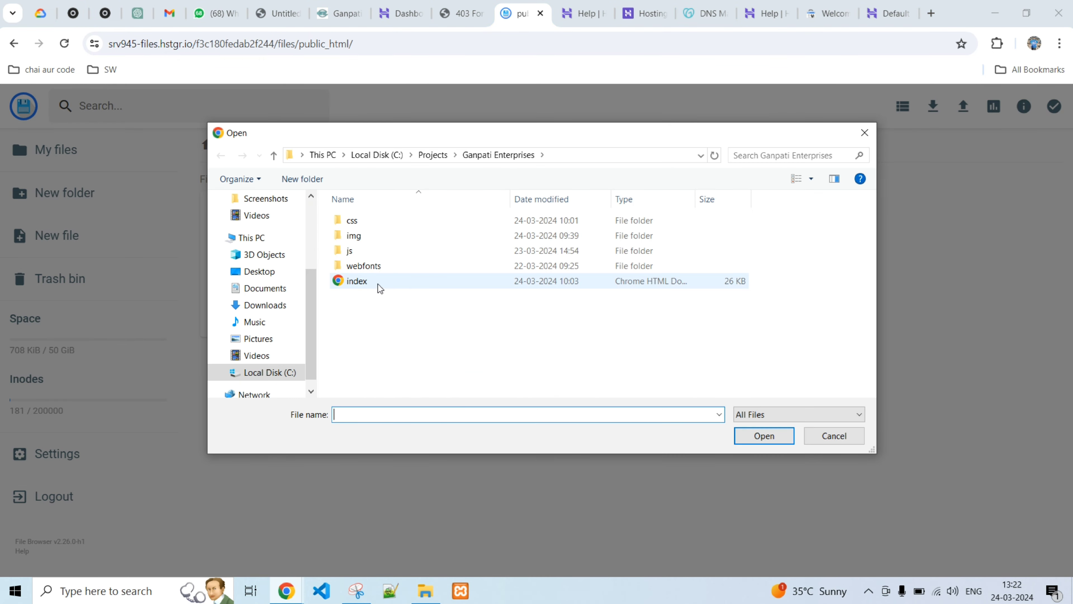
pyautogui.click(831, 437)
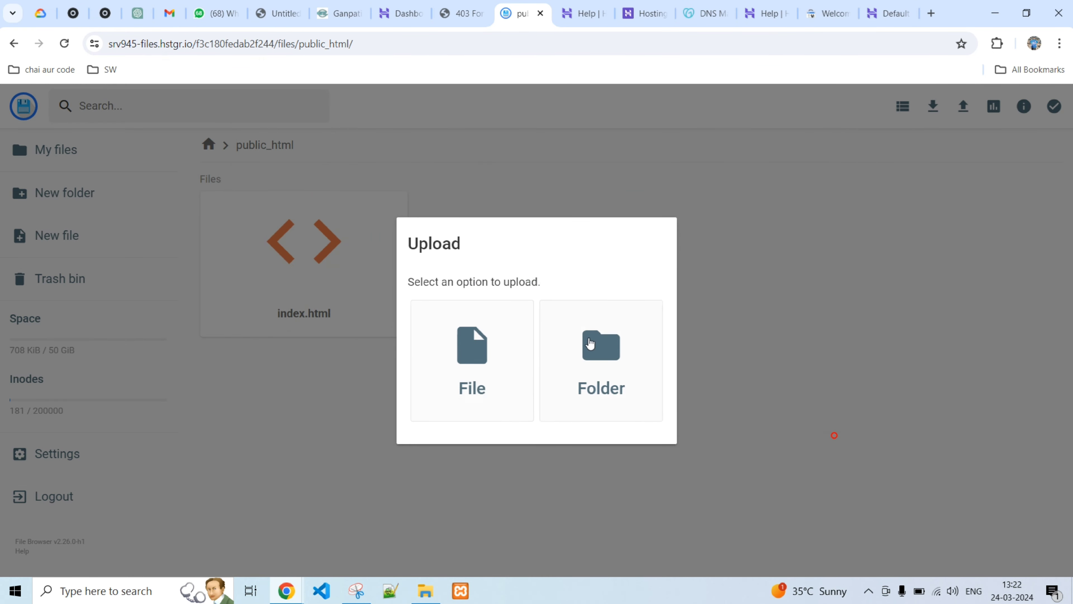
pyautogui.click(626, 368)
pyautogui.click(355, 218)
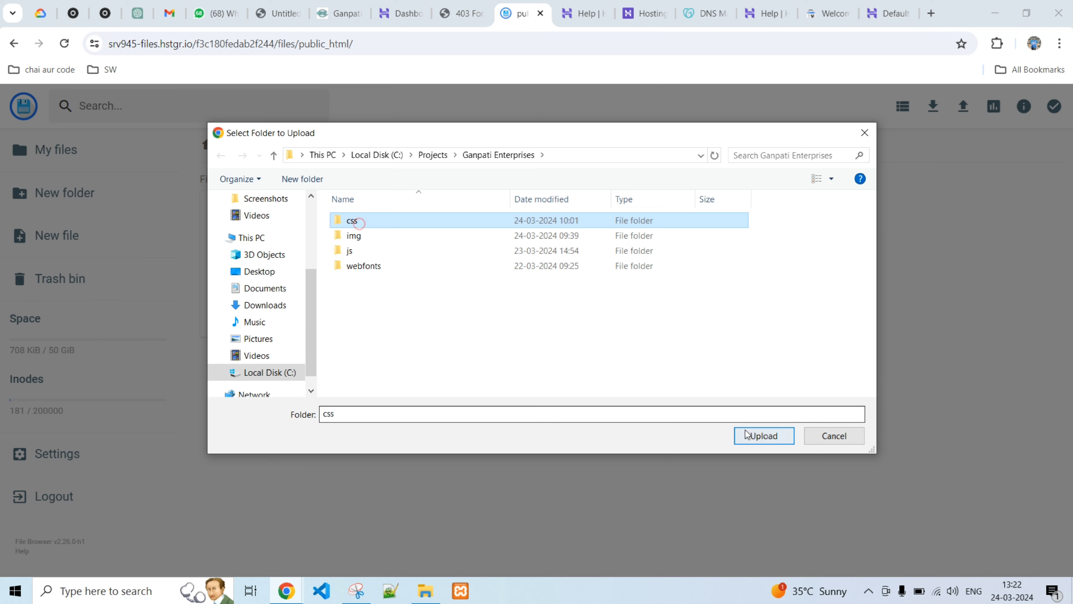
pyautogui.click(765, 436)
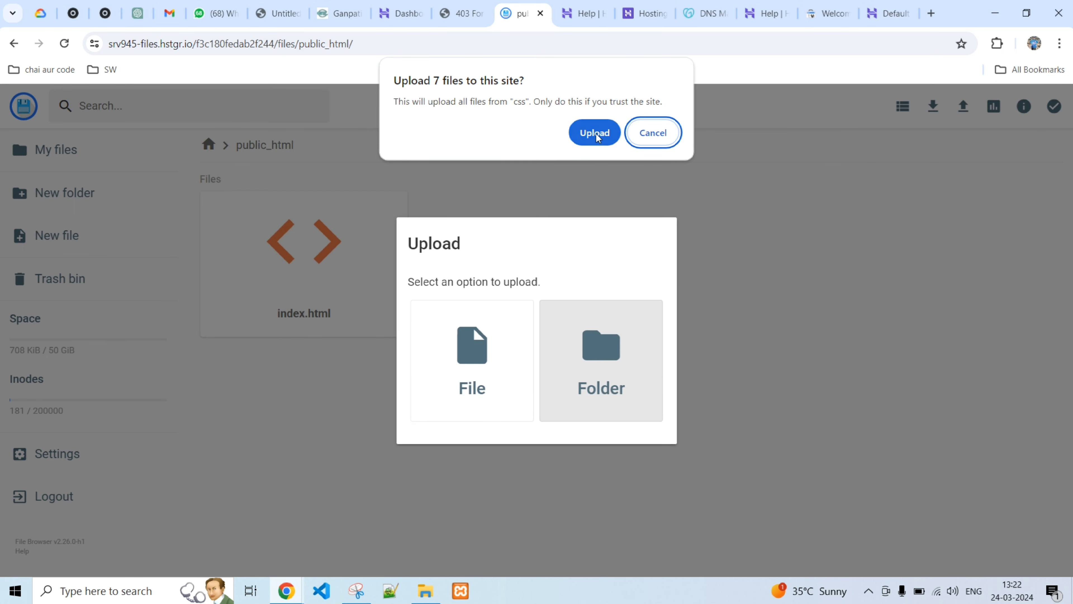
pyautogui.click(594, 133)
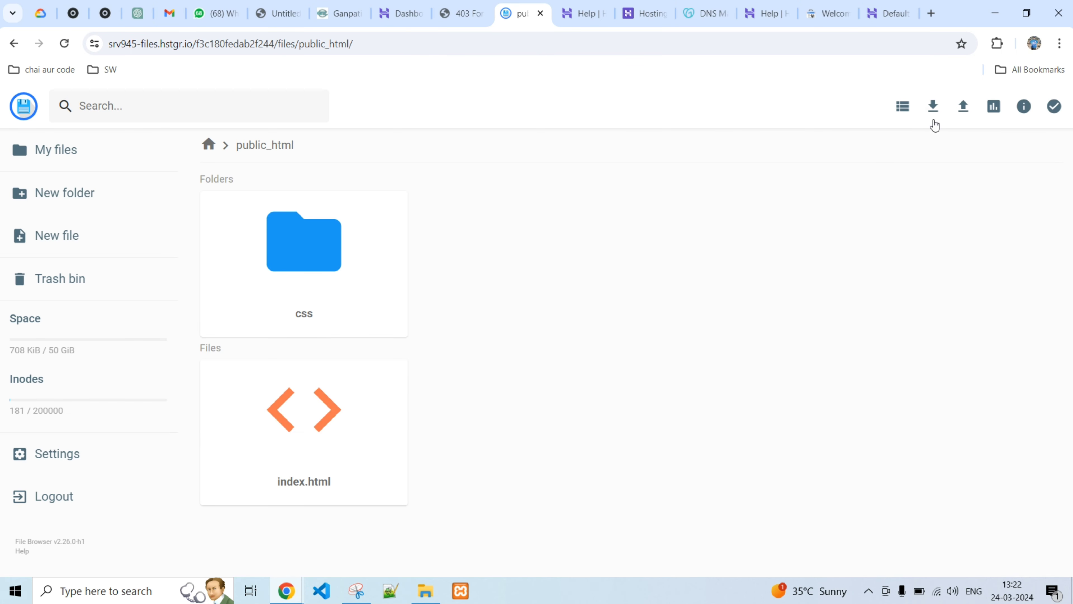
# Step: Upload the img folder from the Ganpati Enterprises project into public_html
pyautogui.click(963, 106)
pyautogui.click(575, 355)
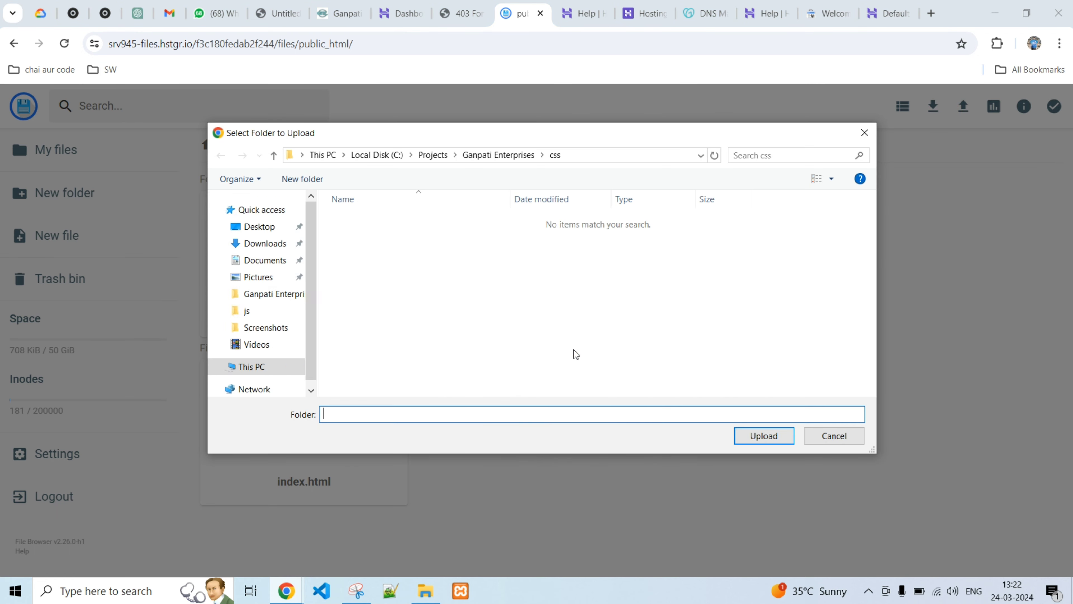
pyautogui.click(489, 158)
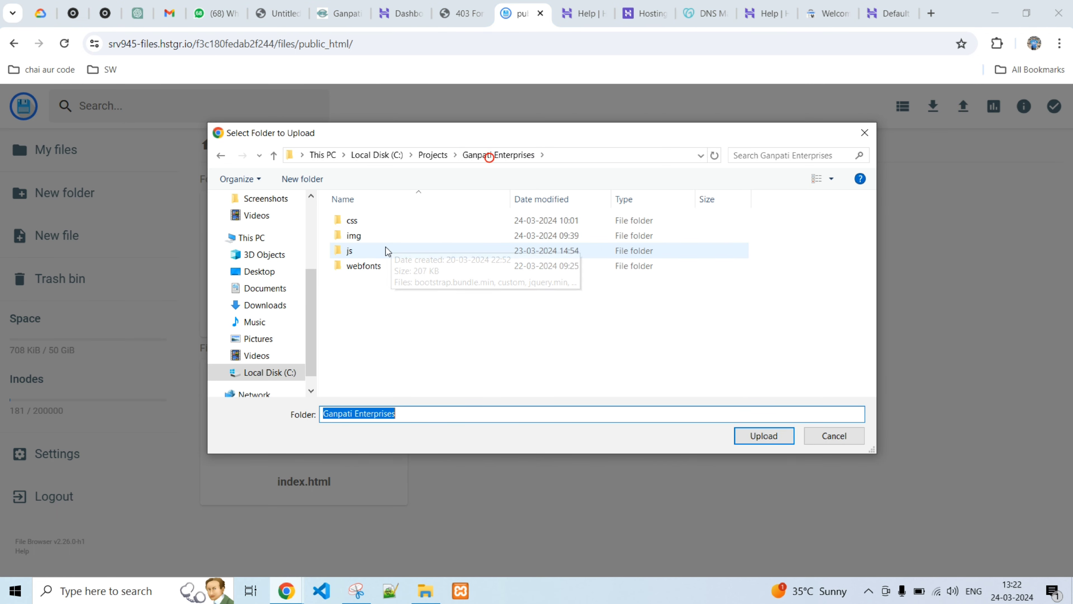
pyautogui.click(373, 234)
pyautogui.click(776, 435)
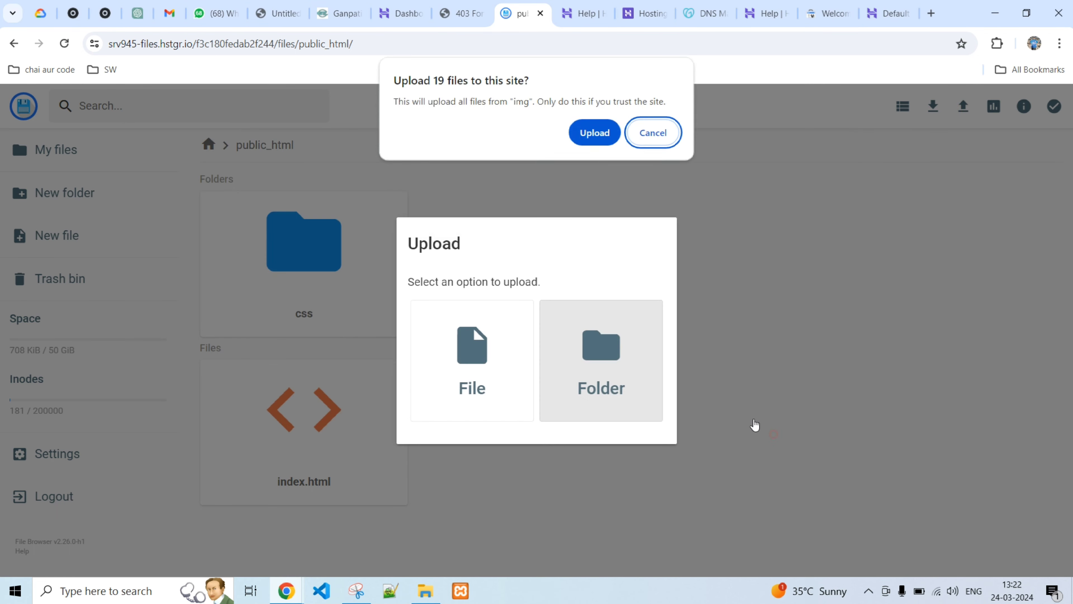
pyautogui.click(594, 135)
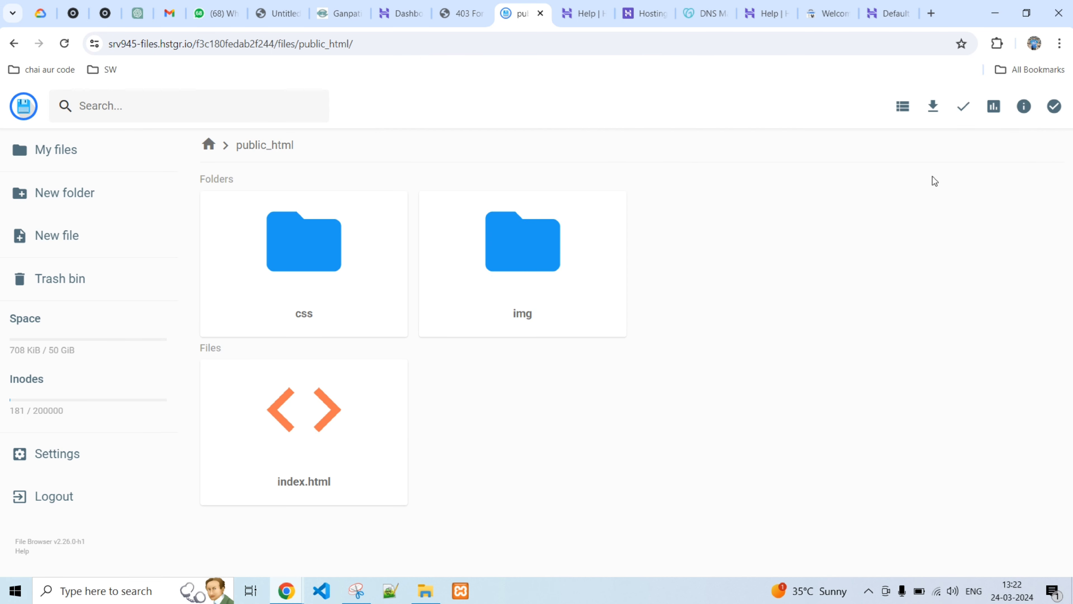
# Step: Upload the js folder from the Ganpati Enterprises project into public_html
pyautogui.click(963, 106)
pyautogui.click(608, 360)
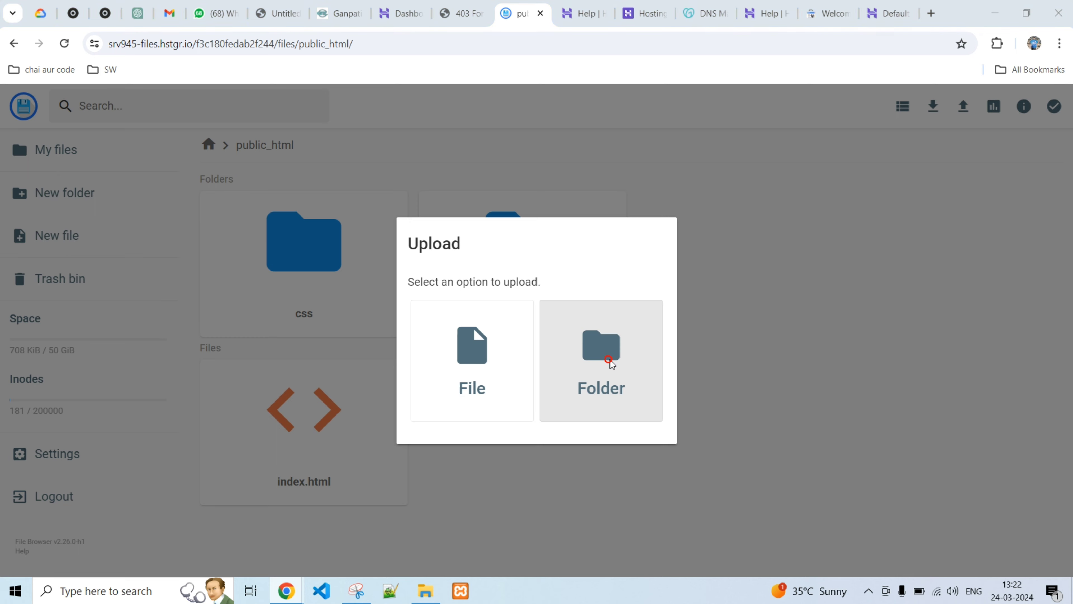
pyautogui.click(513, 155)
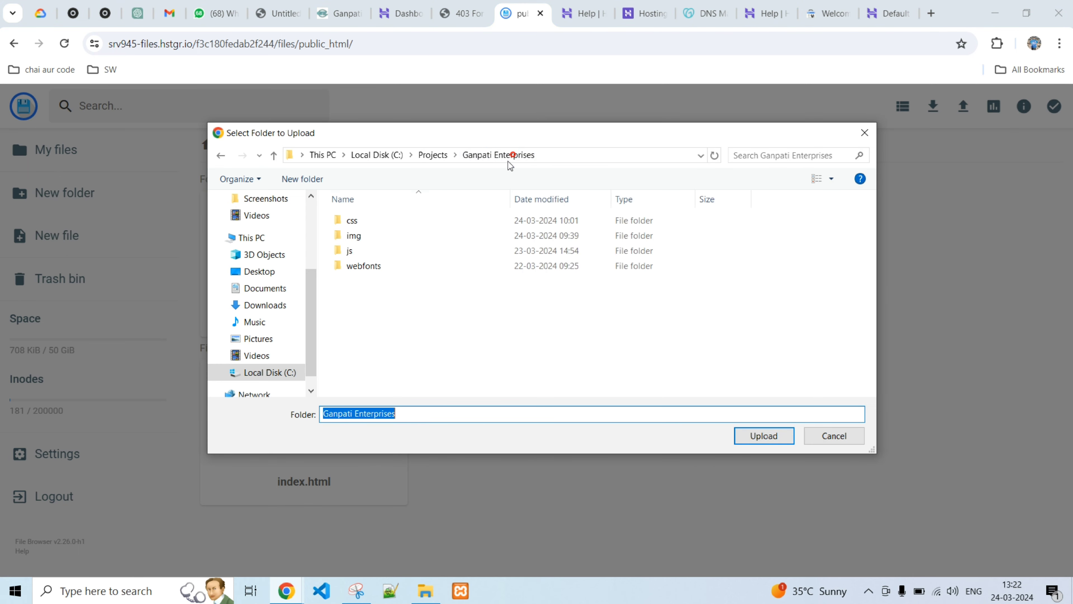
pyautogui.click(366, 250)
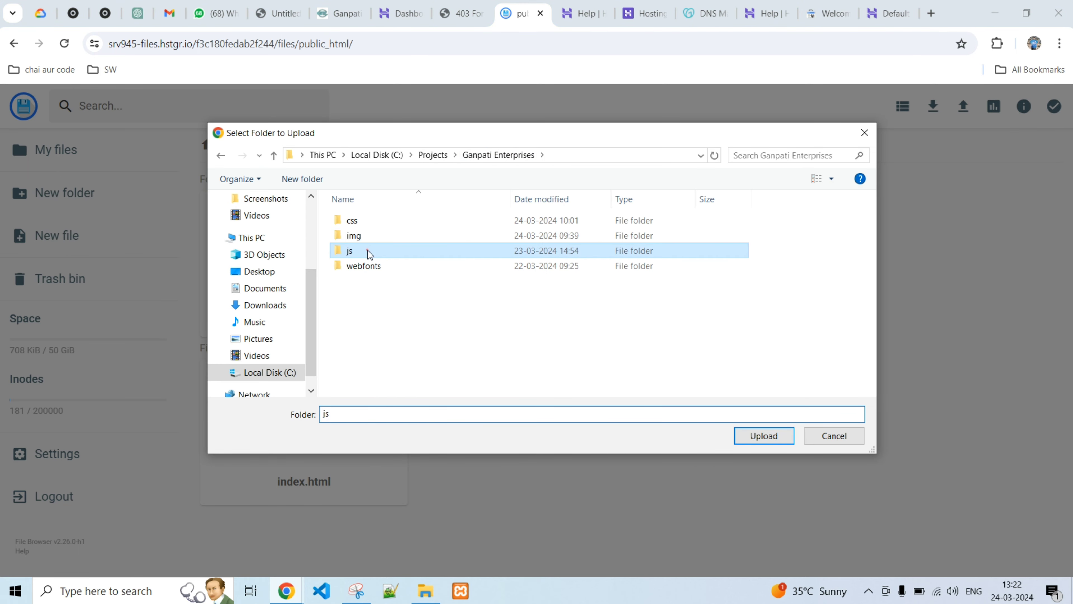
pyautogui.click(741, 440)
pyautogui.click(594, 129)
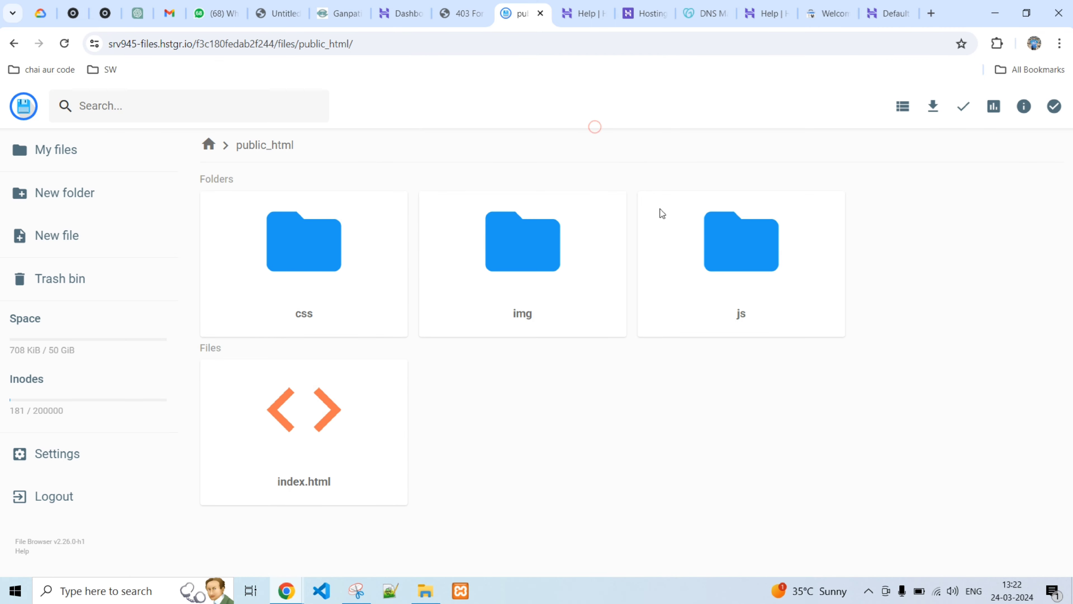
# Step: Upload the webfonts folder from the Ganpati Enterprises project into public_html
pyautogui.click(963, 106)
pyautogui.click(627, 361)
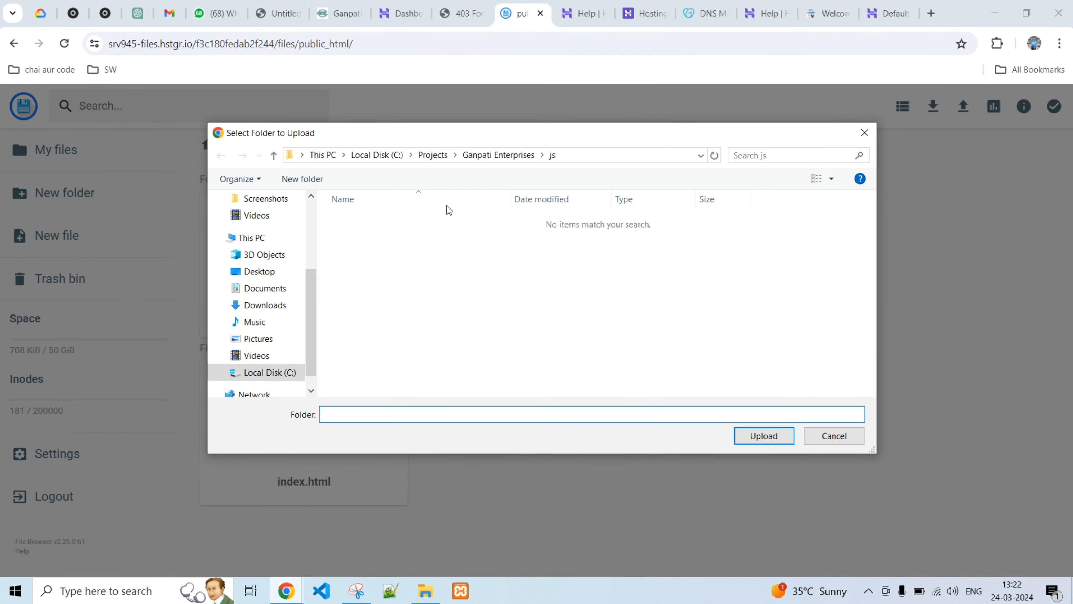
pyautogui.click(490, 154)
pyautogui.click(383, 267)
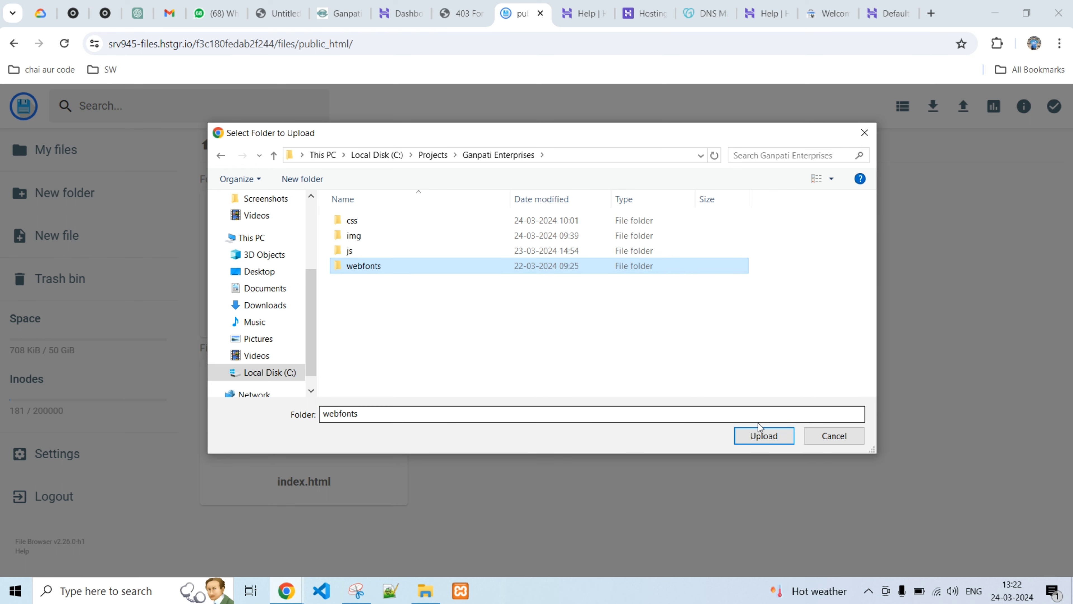
pyautogui.click(764, 435)
pyautogui.click(594, 147)
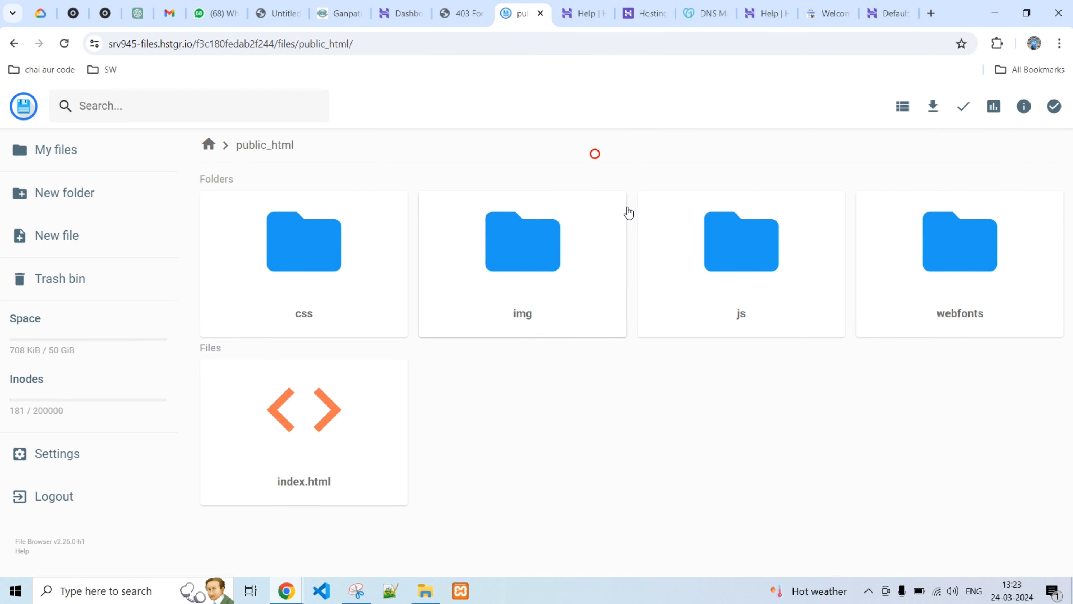
# Step: Reload the live ganpatienterprises.info site and look over its page content
pyautogui.click(462, 14)
pyautogui.click(63, 43)
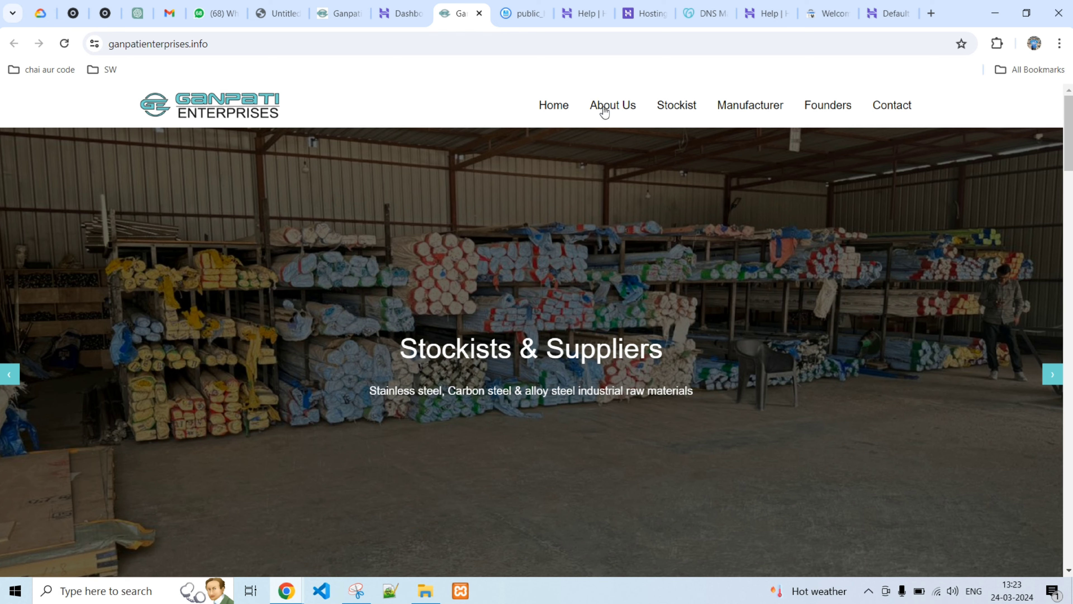
pyautogui.scroll(-3, 753, 221)
pyautogui.scroll(3, 744, 215)
# Step: Test the live site's Home, About Us, Stockist, Manufacturer, Founders and Contact links, ending at the home section
pyautogui.click(555, 108)
pyautogui.click(591, 104)
pyautogui.click(671, 106)
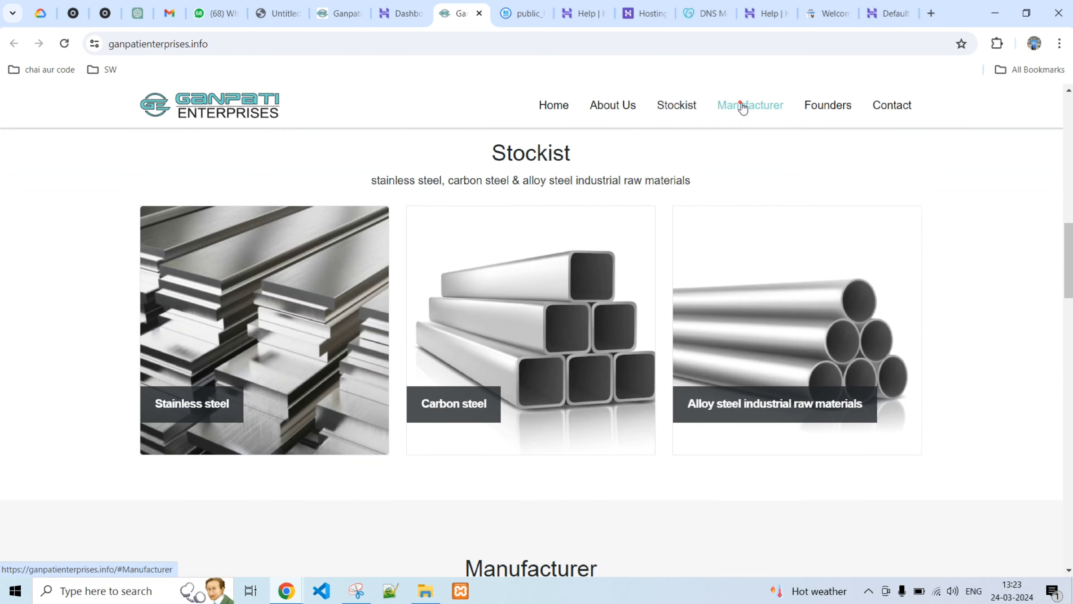
pyautogui.click(742, 105)
pyautogui.click(833, 106)
pyautogui.click(882, 105)
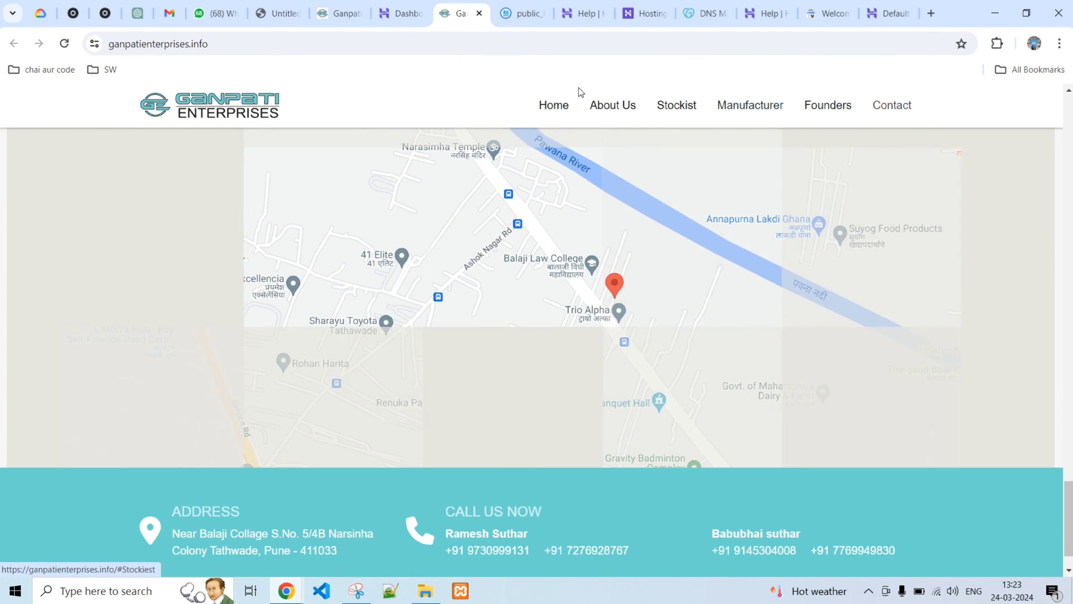
pyautogui.click(549, 105)
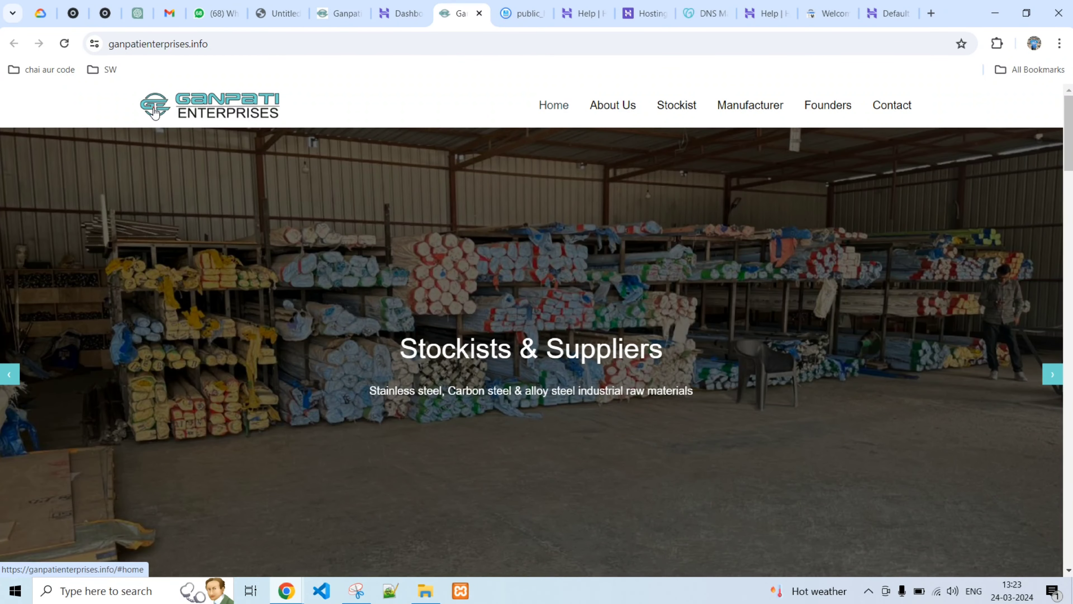
# Step: Switch to Google Search Console and reload its property type selection page
pyautogui.click(612, 108)
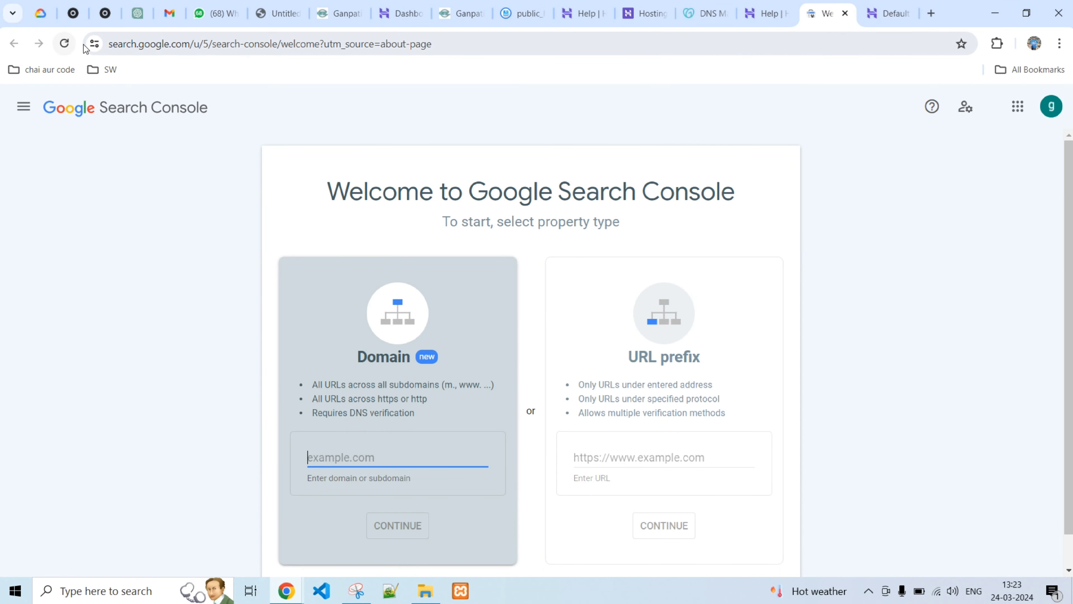
pyautogui.click(65, 43)
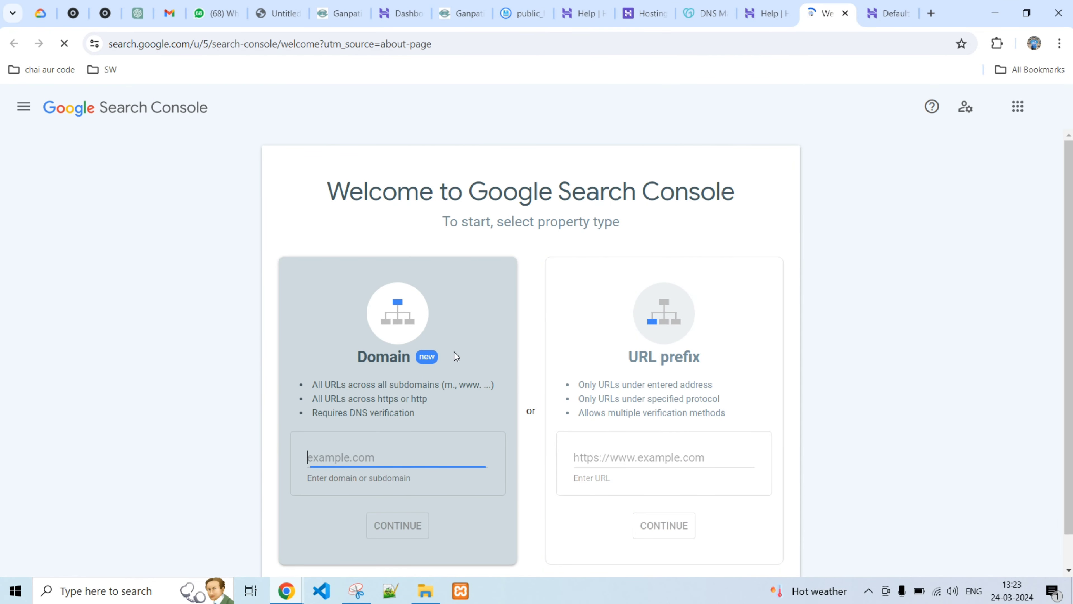
pyautogui.moveTo(364, 199); pyautogui.dragTo(738, 221)
pyautogui.click(738, 213)
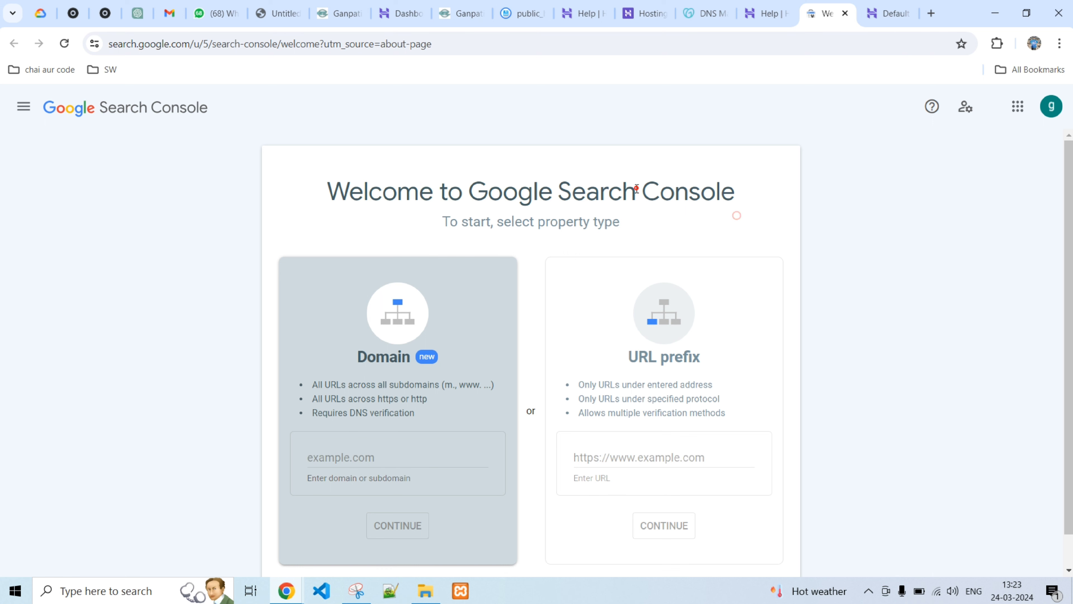
pyautogui.scroll(-1, 512, 360)
pyautogui.click(401, 428)
pyautogui.write('https://ganpatienterprises.info/')
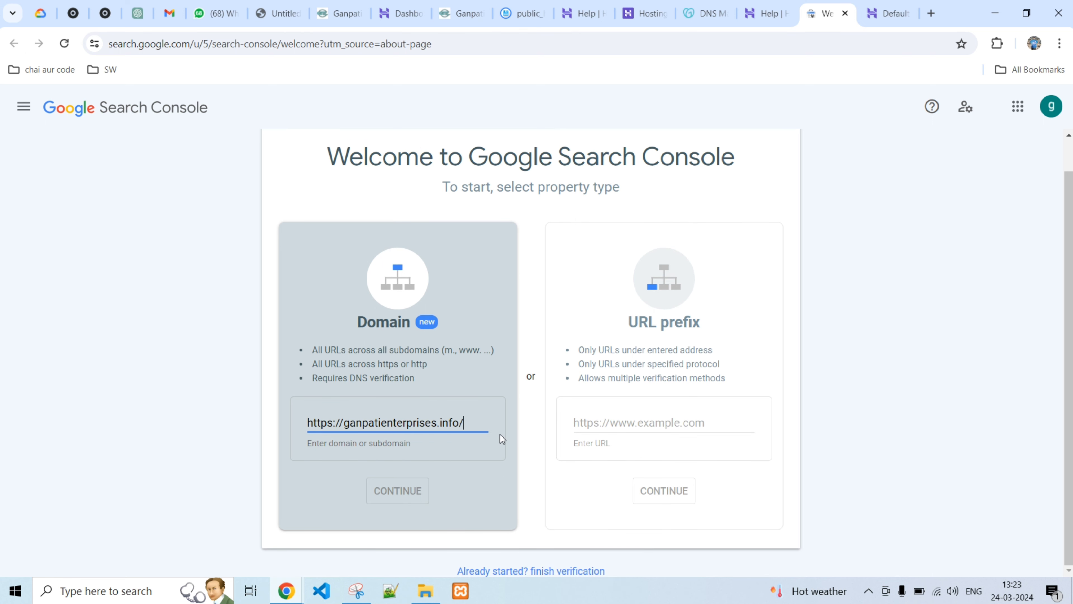
pyautogui.tripleClick(464, 426)
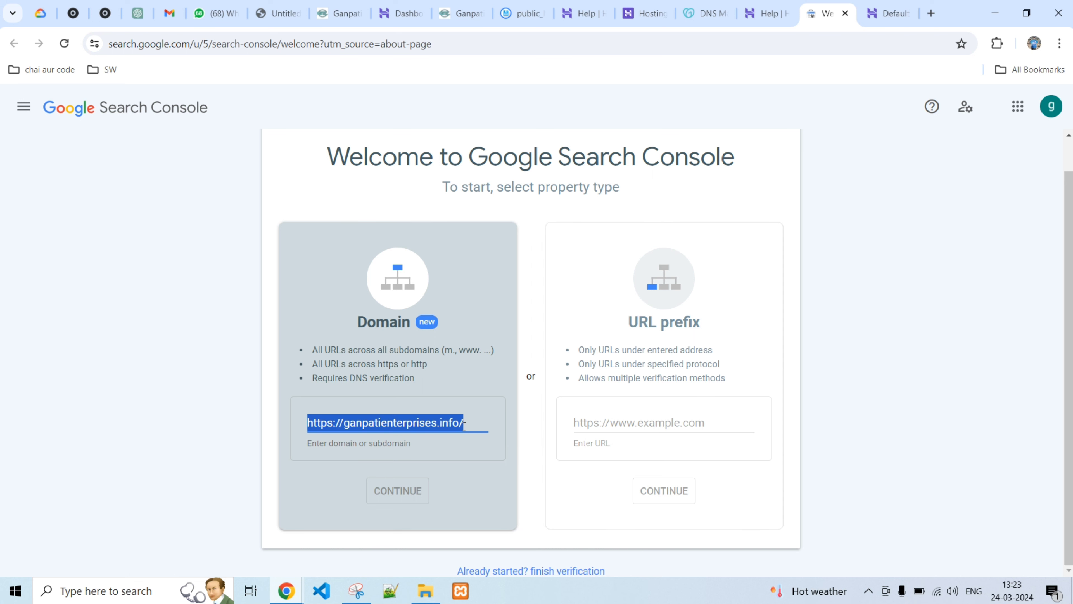
pyautogui.hotkey('ctrl', 'x')
pyautogui.click(712, 419)
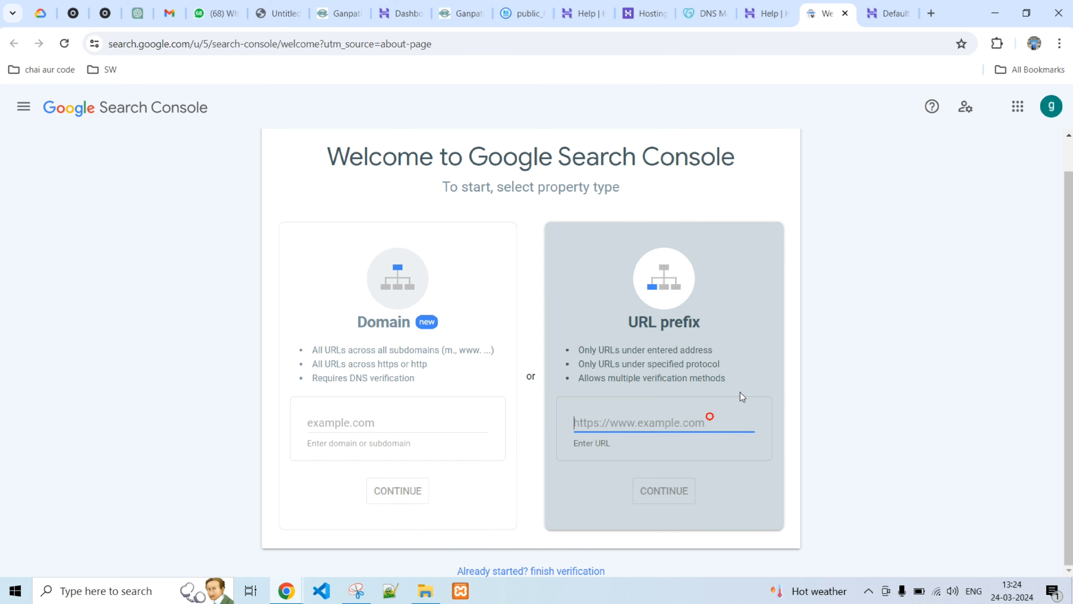
pyautogui.hotkey('ctrl', 'v')
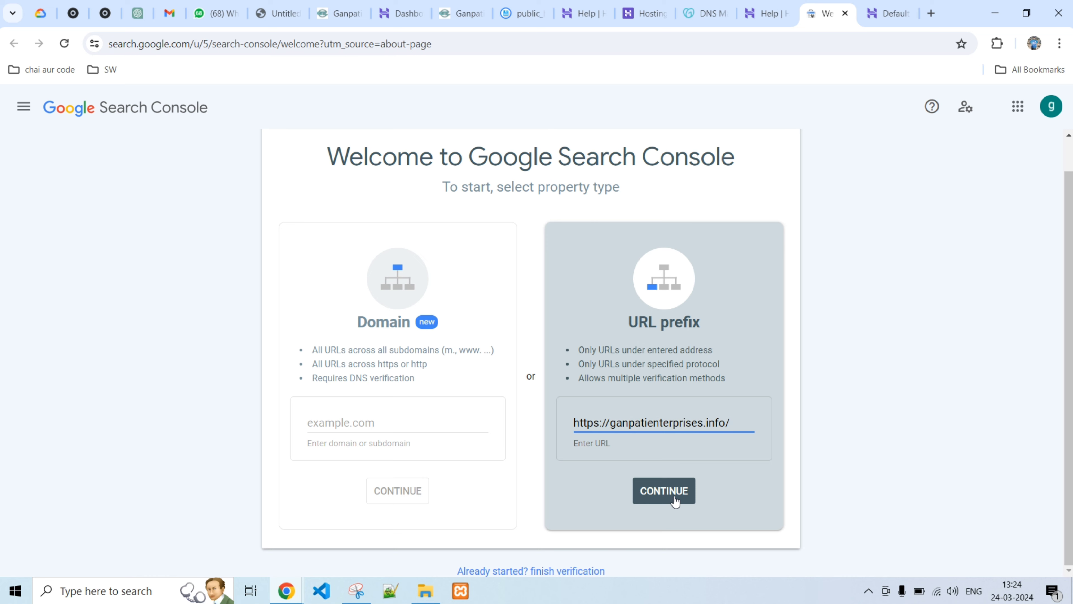
pyautogui.click(675, 500)
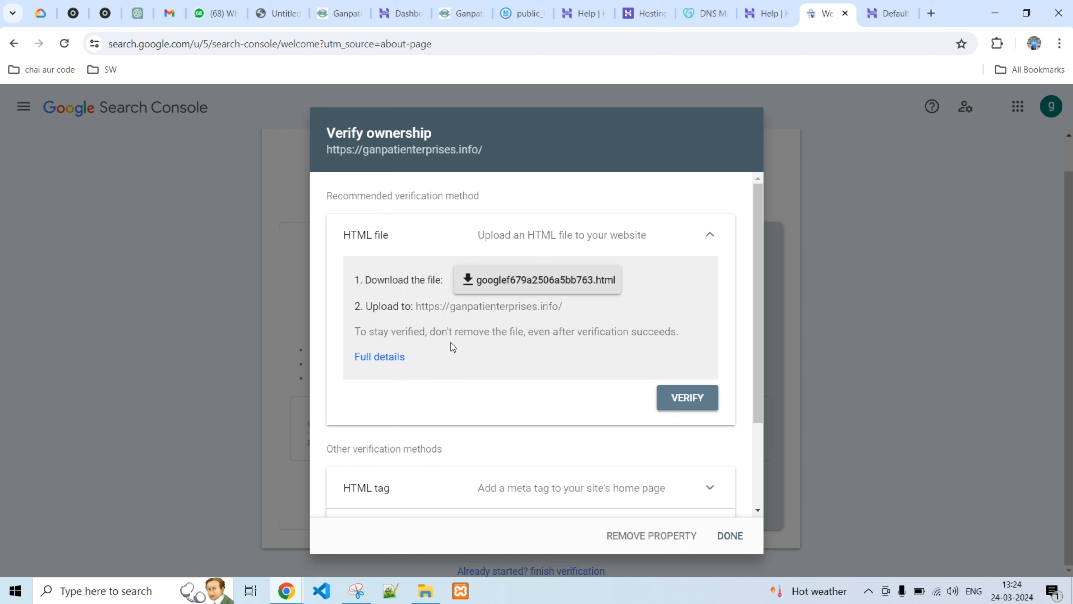
# Step: Download the HTML verification file for the site and look over the other verification methods offered
pyautogui.click(539, 278)
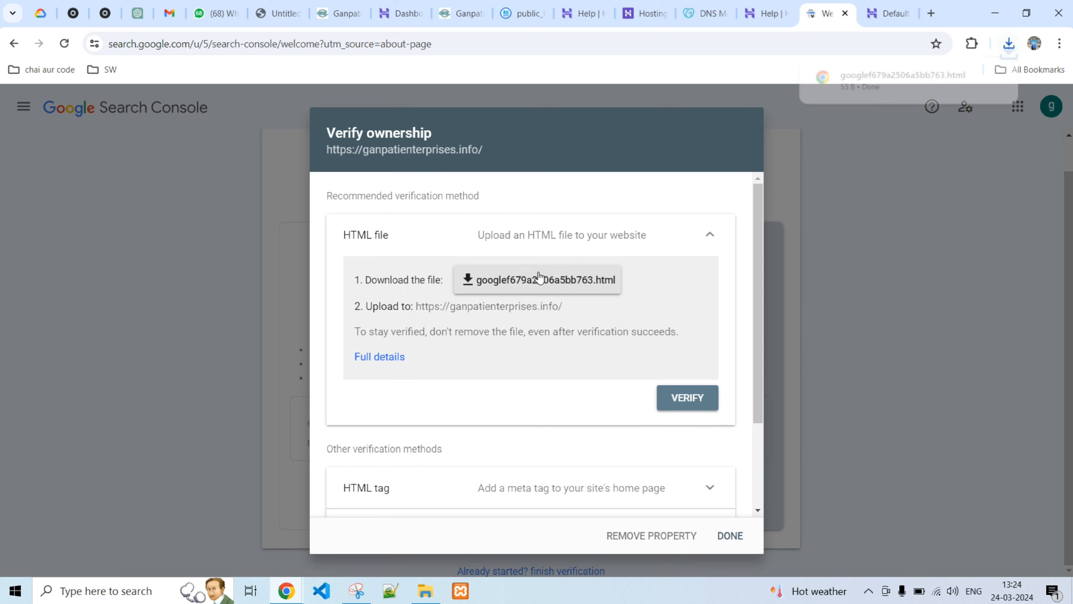
pyautogui.scroll(-2, 536, 372)
pyautogui.scroll(2, 528, 376)
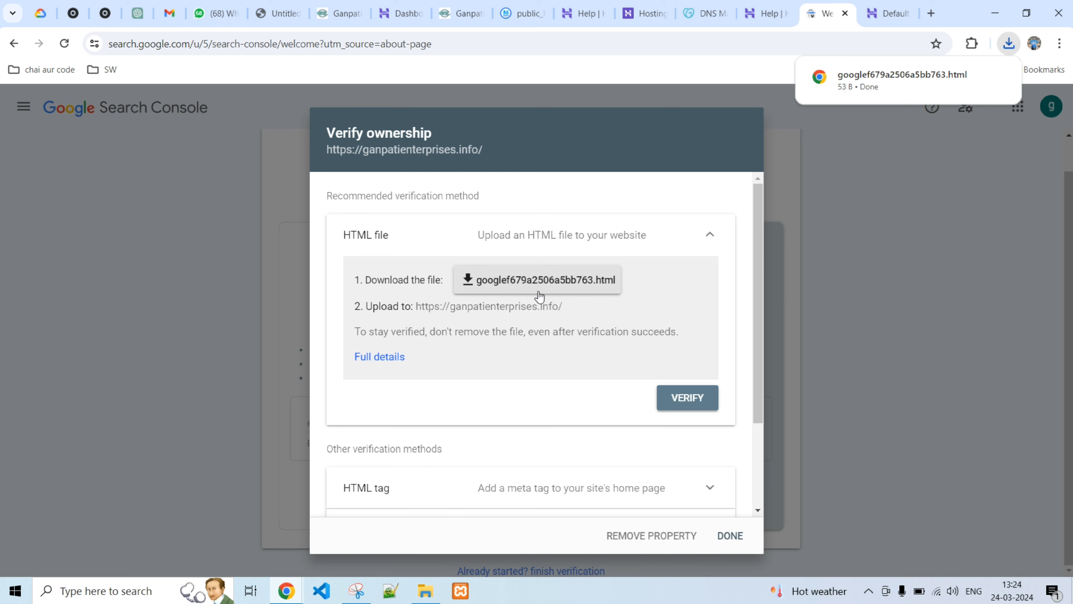
pyautogui.scroll(-2, 482, 344)
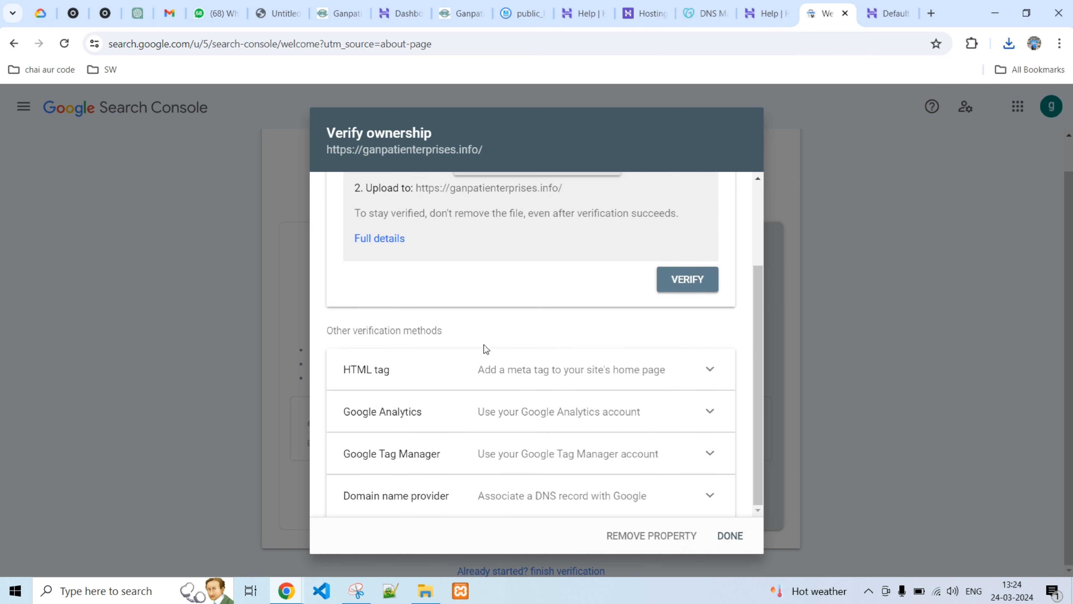
pyautogui.scroll(2, 490, 333)
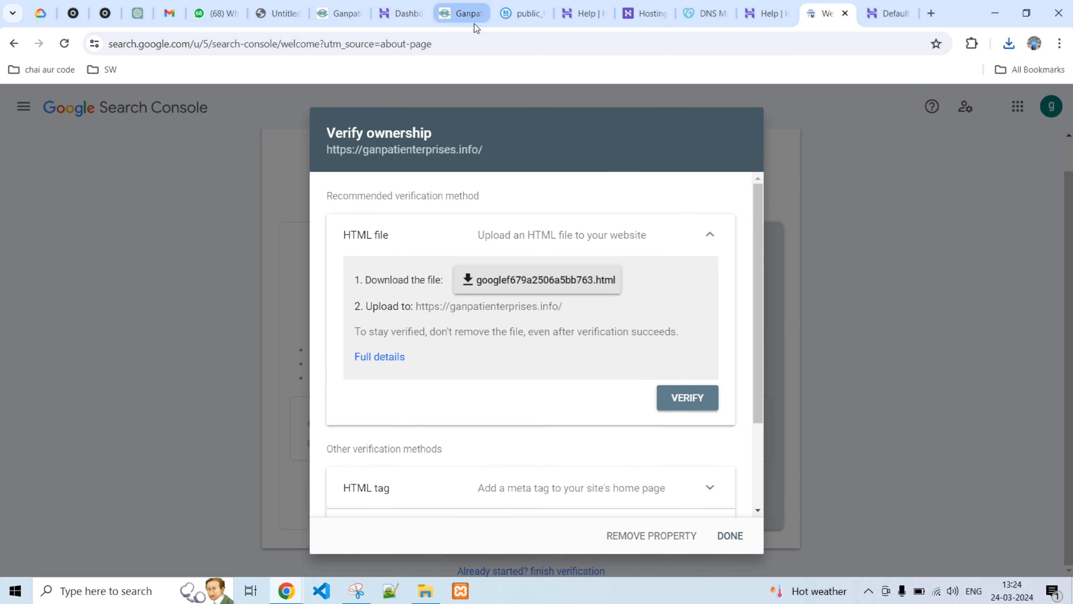
# Step: Upload the downloaded Google verification HTML file from the Downloads folder into public_html on Hostinger
pyautogui.click(585, 13)
pyautogui.click(644, 14)
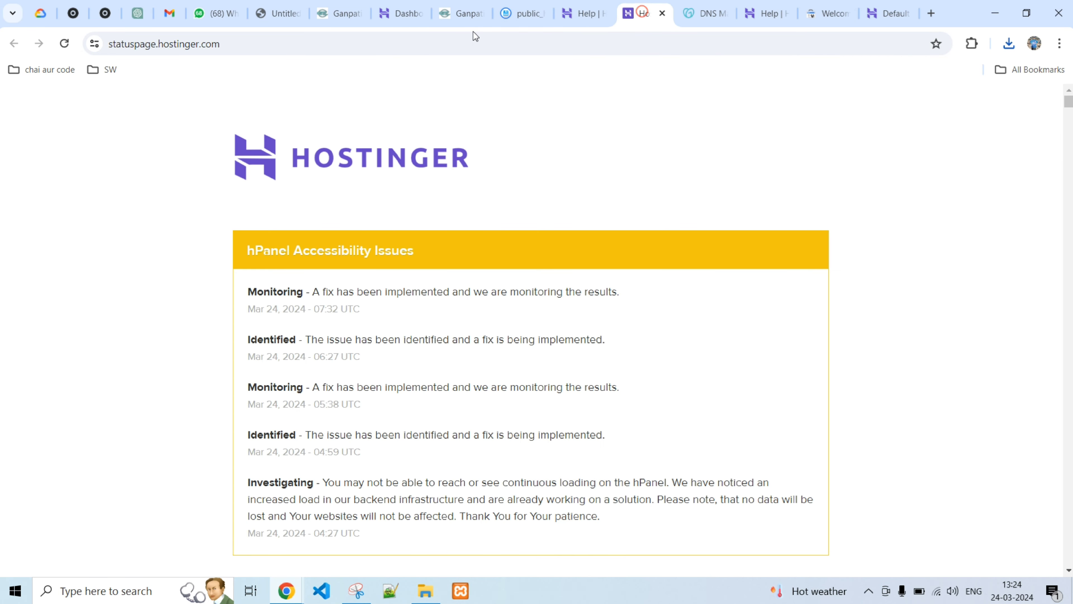
pyautogui.click(400, 15)
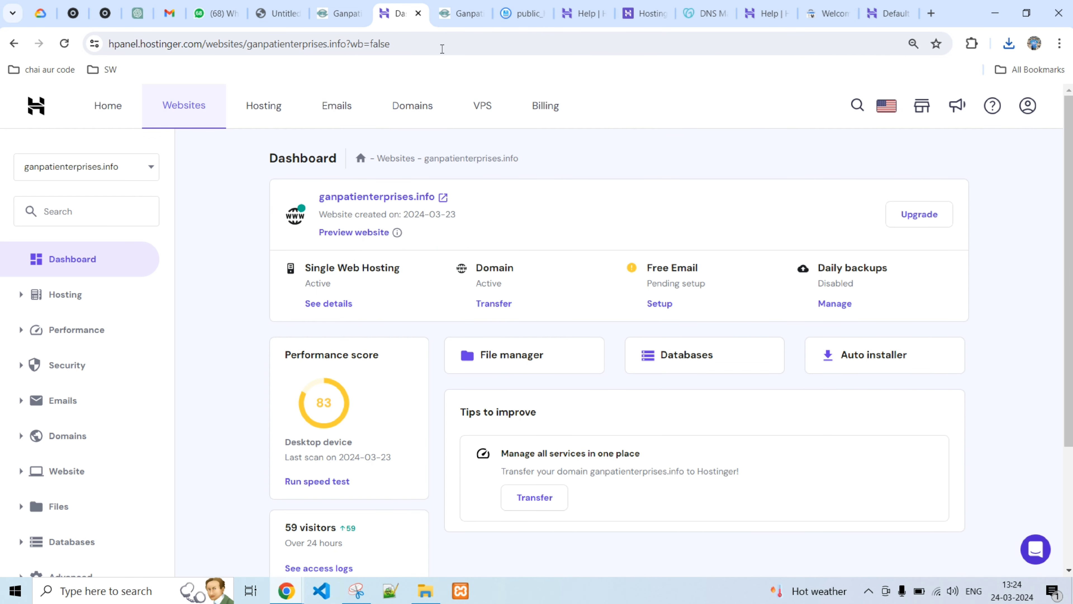
pyautogui.click(461, 13)
pyautogui.click(522, 13)
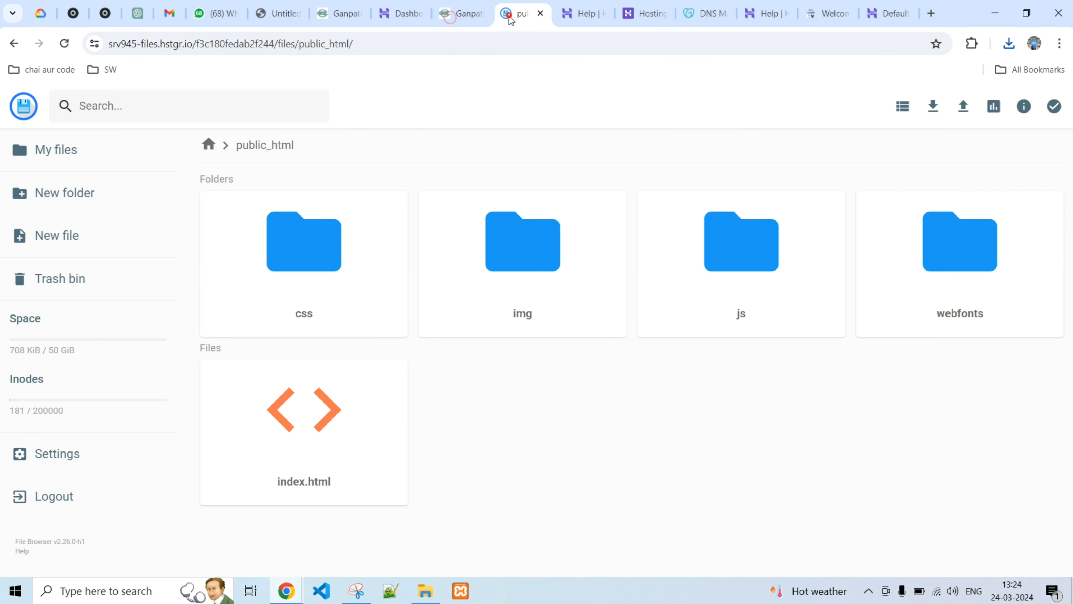
pyautogui.click(503, 430)
pyautogui.click(963, 107)
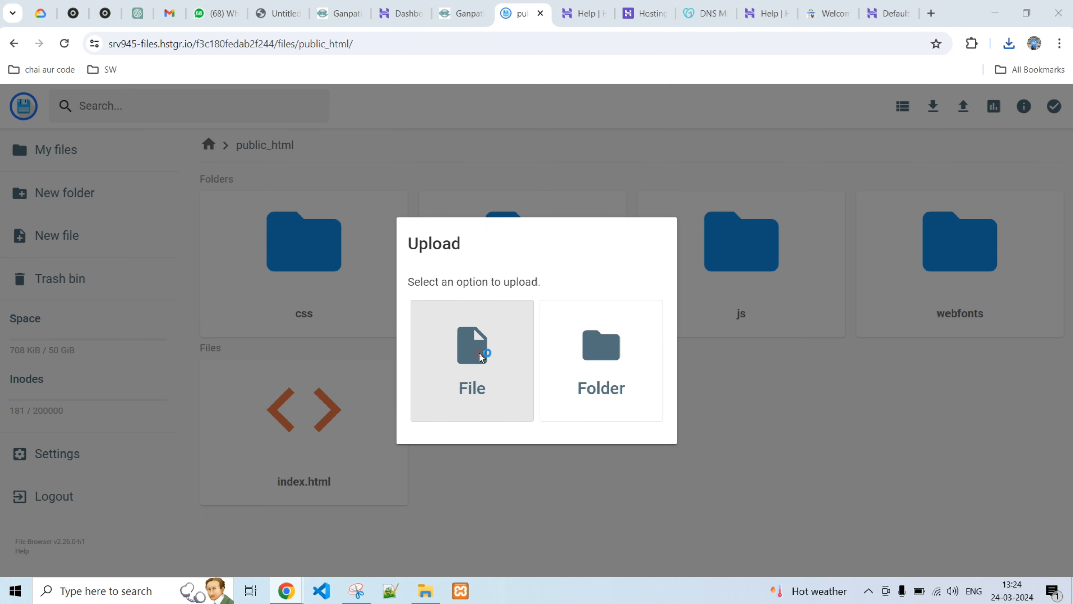
pyautogui.click(482, 355)
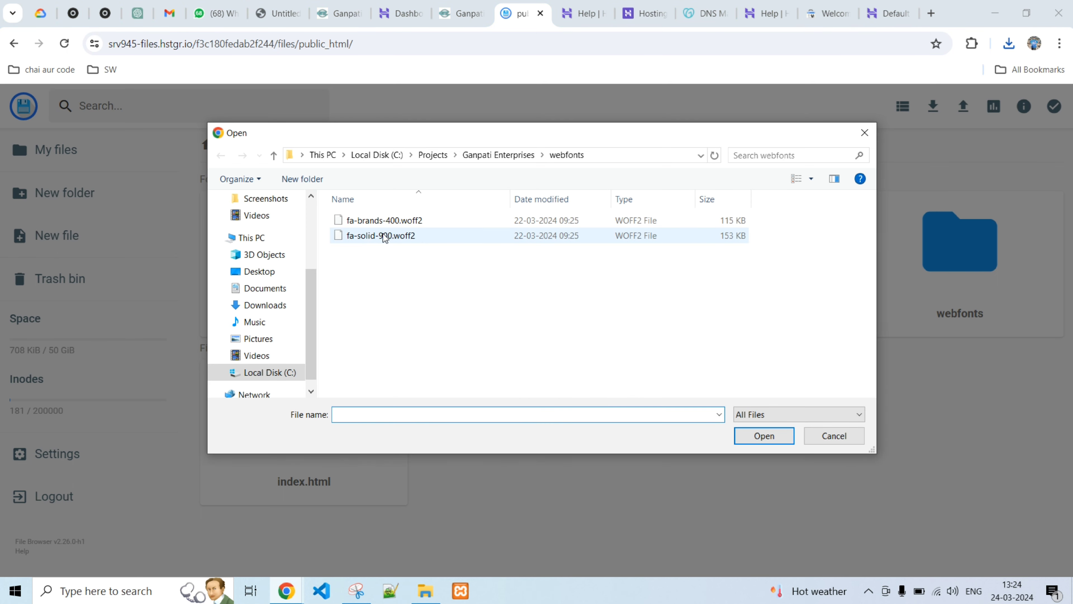
pyautogui.click(263, 305)
pyautogui.doubleClick(358, 277)
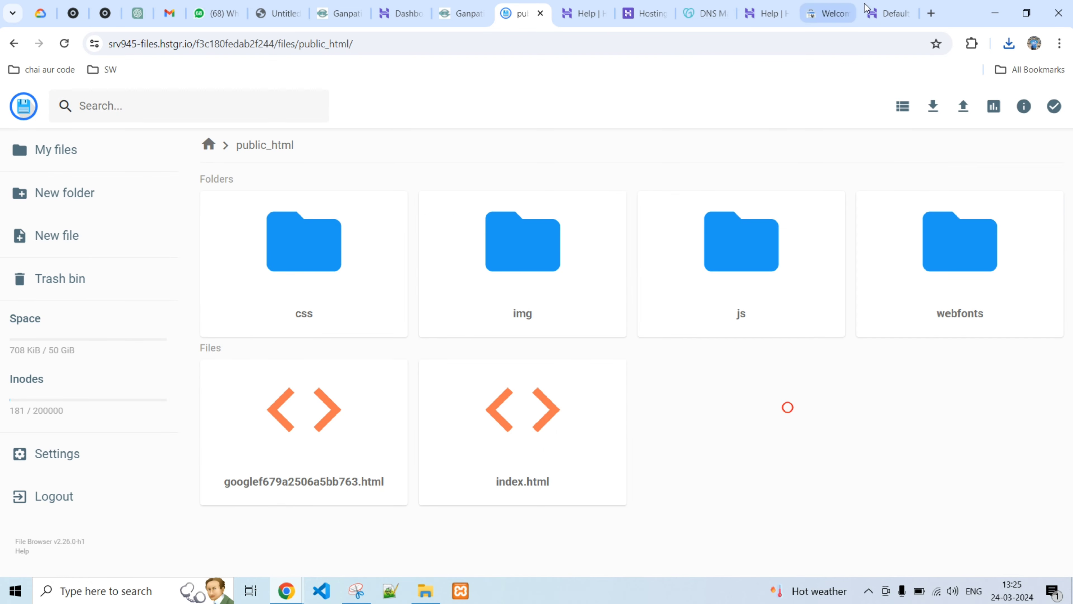
# Step: Verify ownership of ganpatienterprises.info in Search Console with the HTML file method and go to its property
pyautogui.click(826, 13)
pyautogui.click(691, 393)
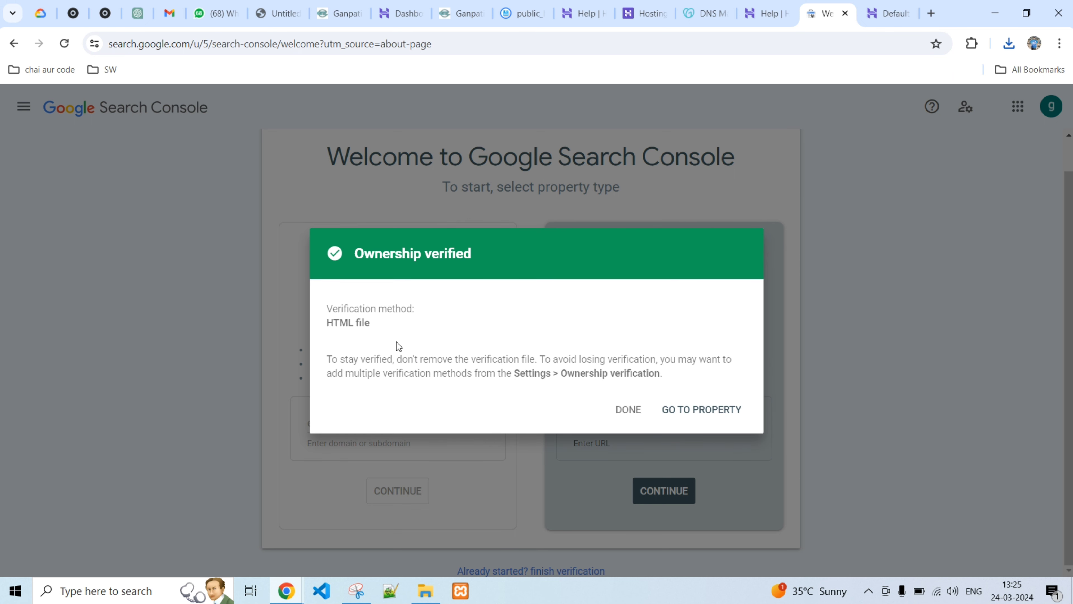
pyautogui.click(629, 412)
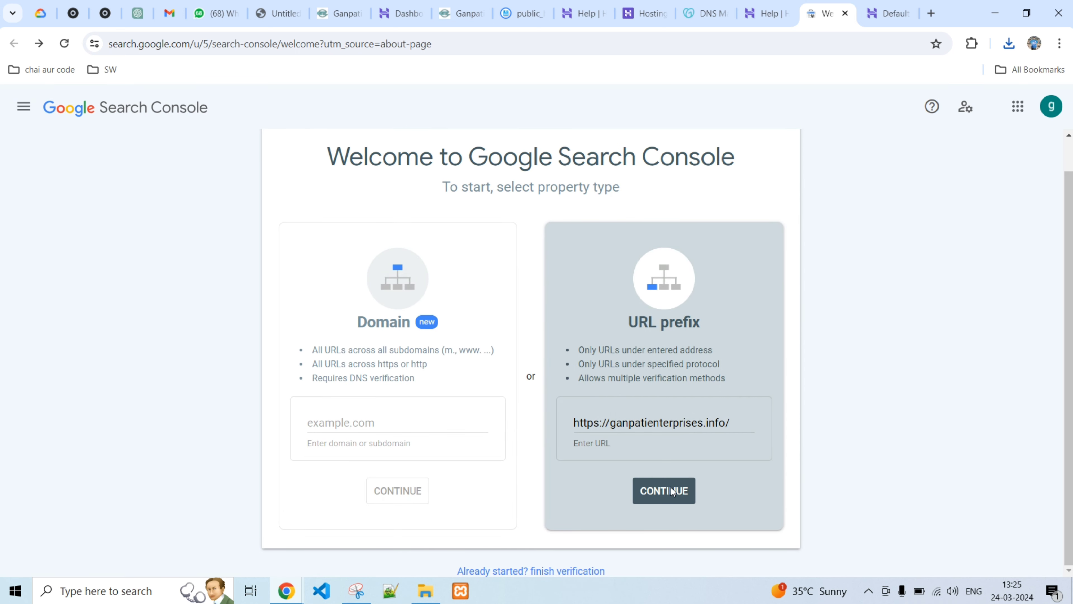
pyautogui.click(672, 492)
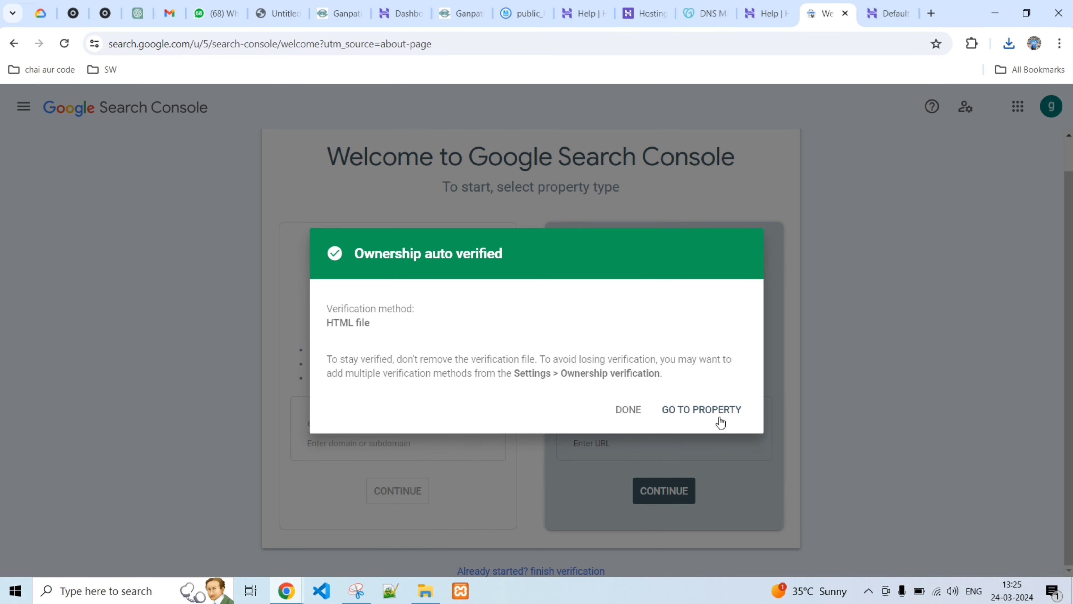
pyautogui.click(717, 411)
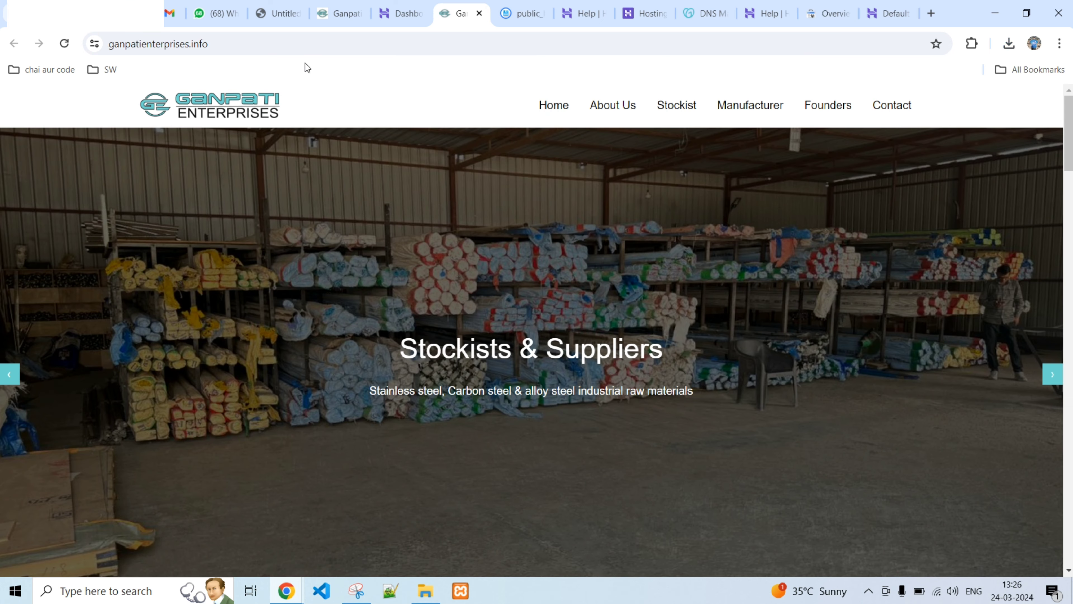
# Step: Reload the live ganpatienterprises.info home page and check its upper sections
pyautogui.click(64, 44)
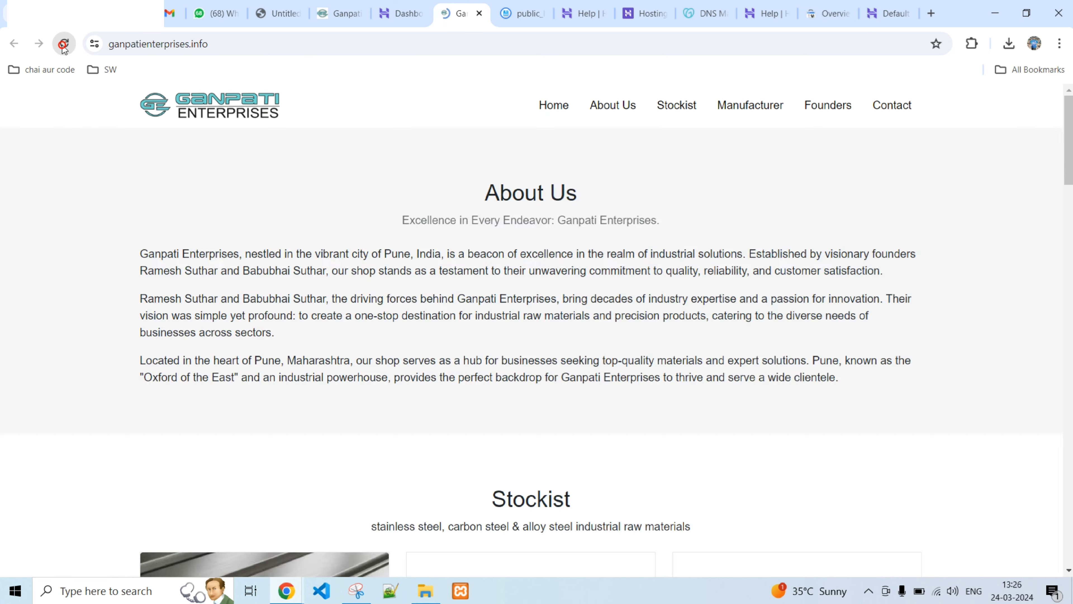
pyautogui.scroll(-4, 524, 241)
pyautogui.scroll(4, 524, 240)
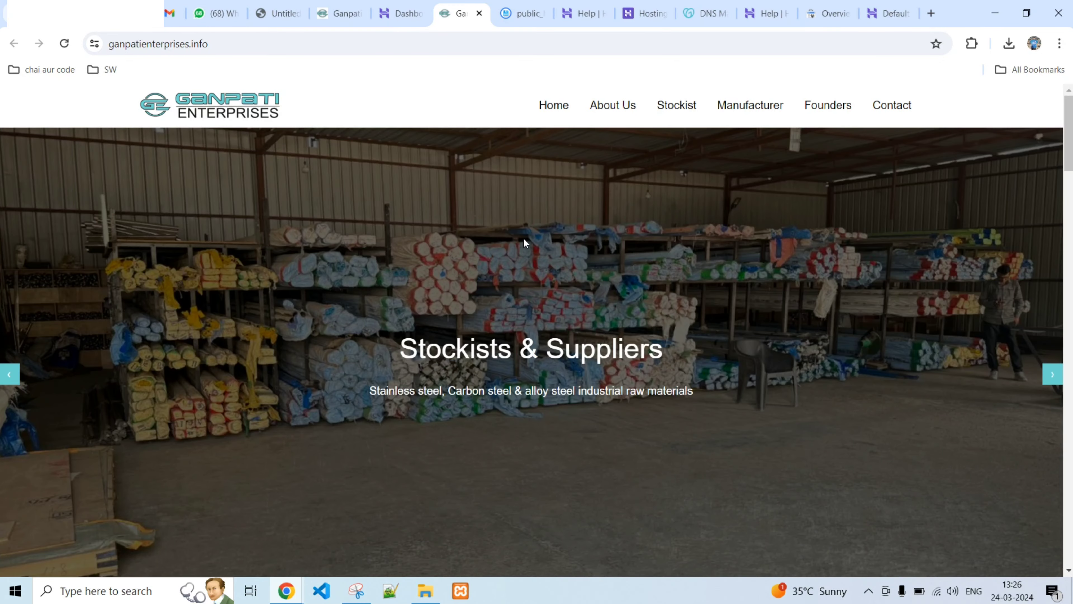
# Step: Cycle forward through the live site's home banner slides and go to its Contact section
pyautogui.click(1052, 372)
pyautogui.click(1052, 372)
pyautogui.click(1052, 372)
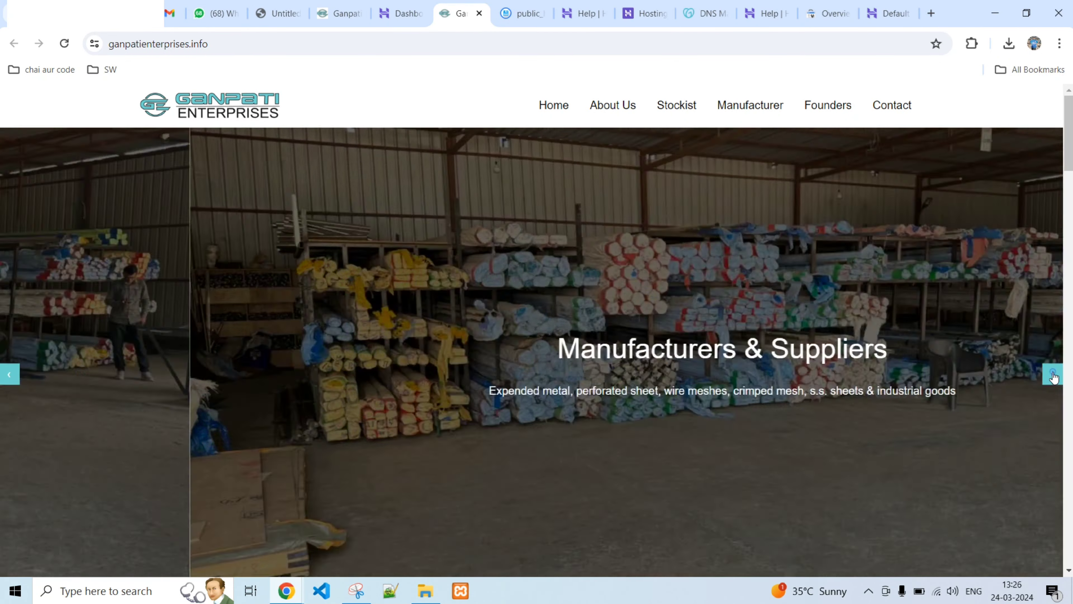
pyautogui.click(1053, 372)
pyautogui.click(1053, 372)
pyautogui.click(1053, 372)
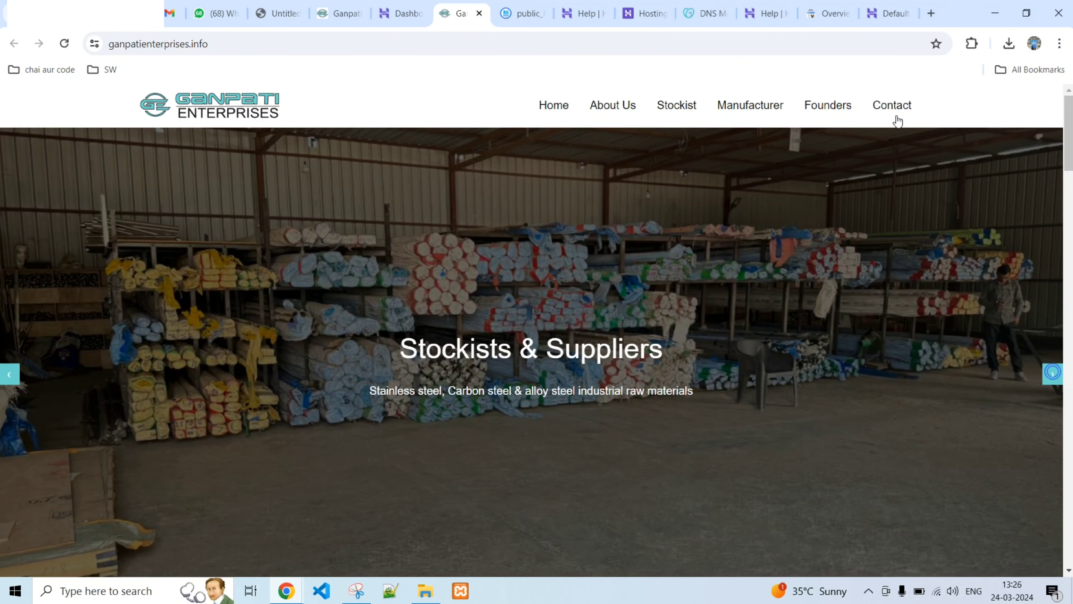
pyautogui.click(902, 105)
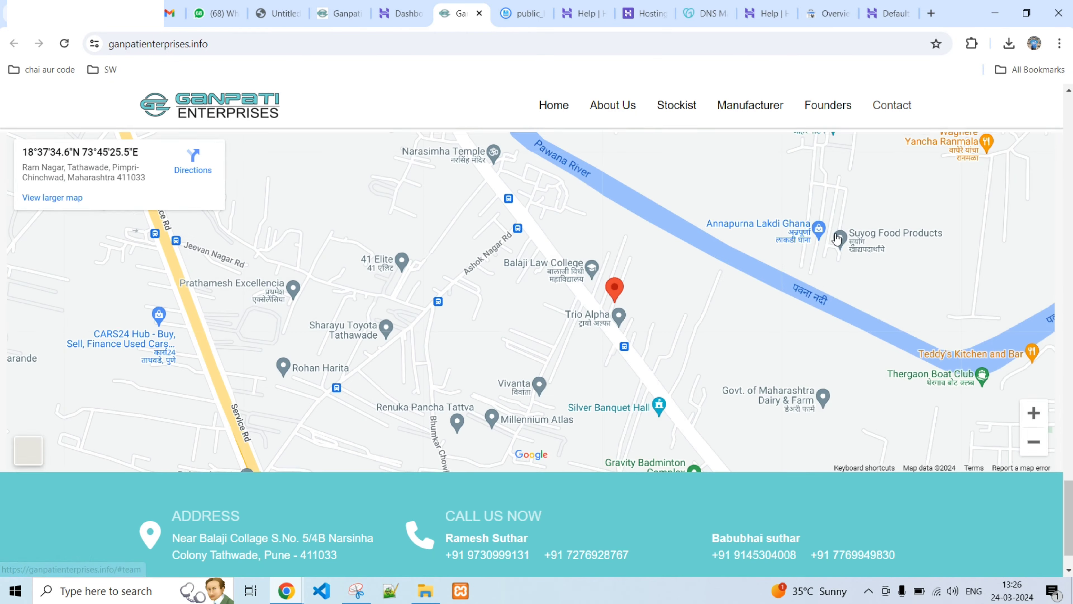